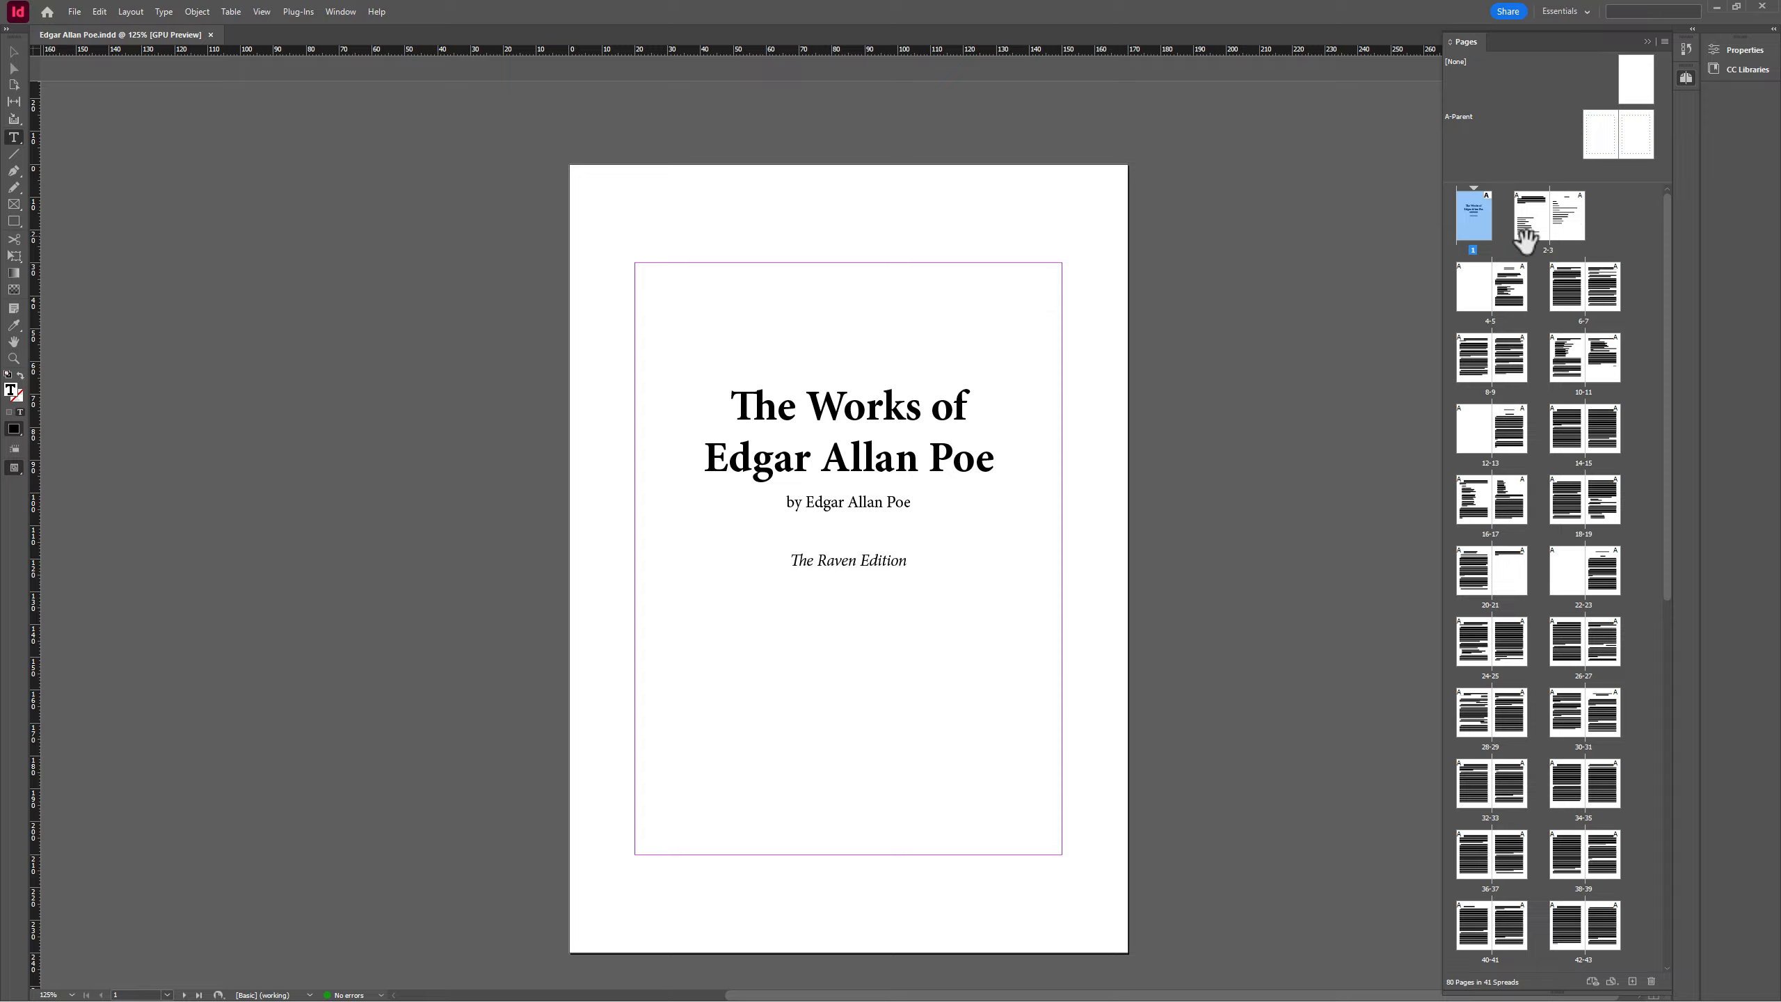
# Step: Select spreads 2-3 and 6-7 one after the other, and select pages 5 and 11 individually
pyautogui.click(1548, 250)
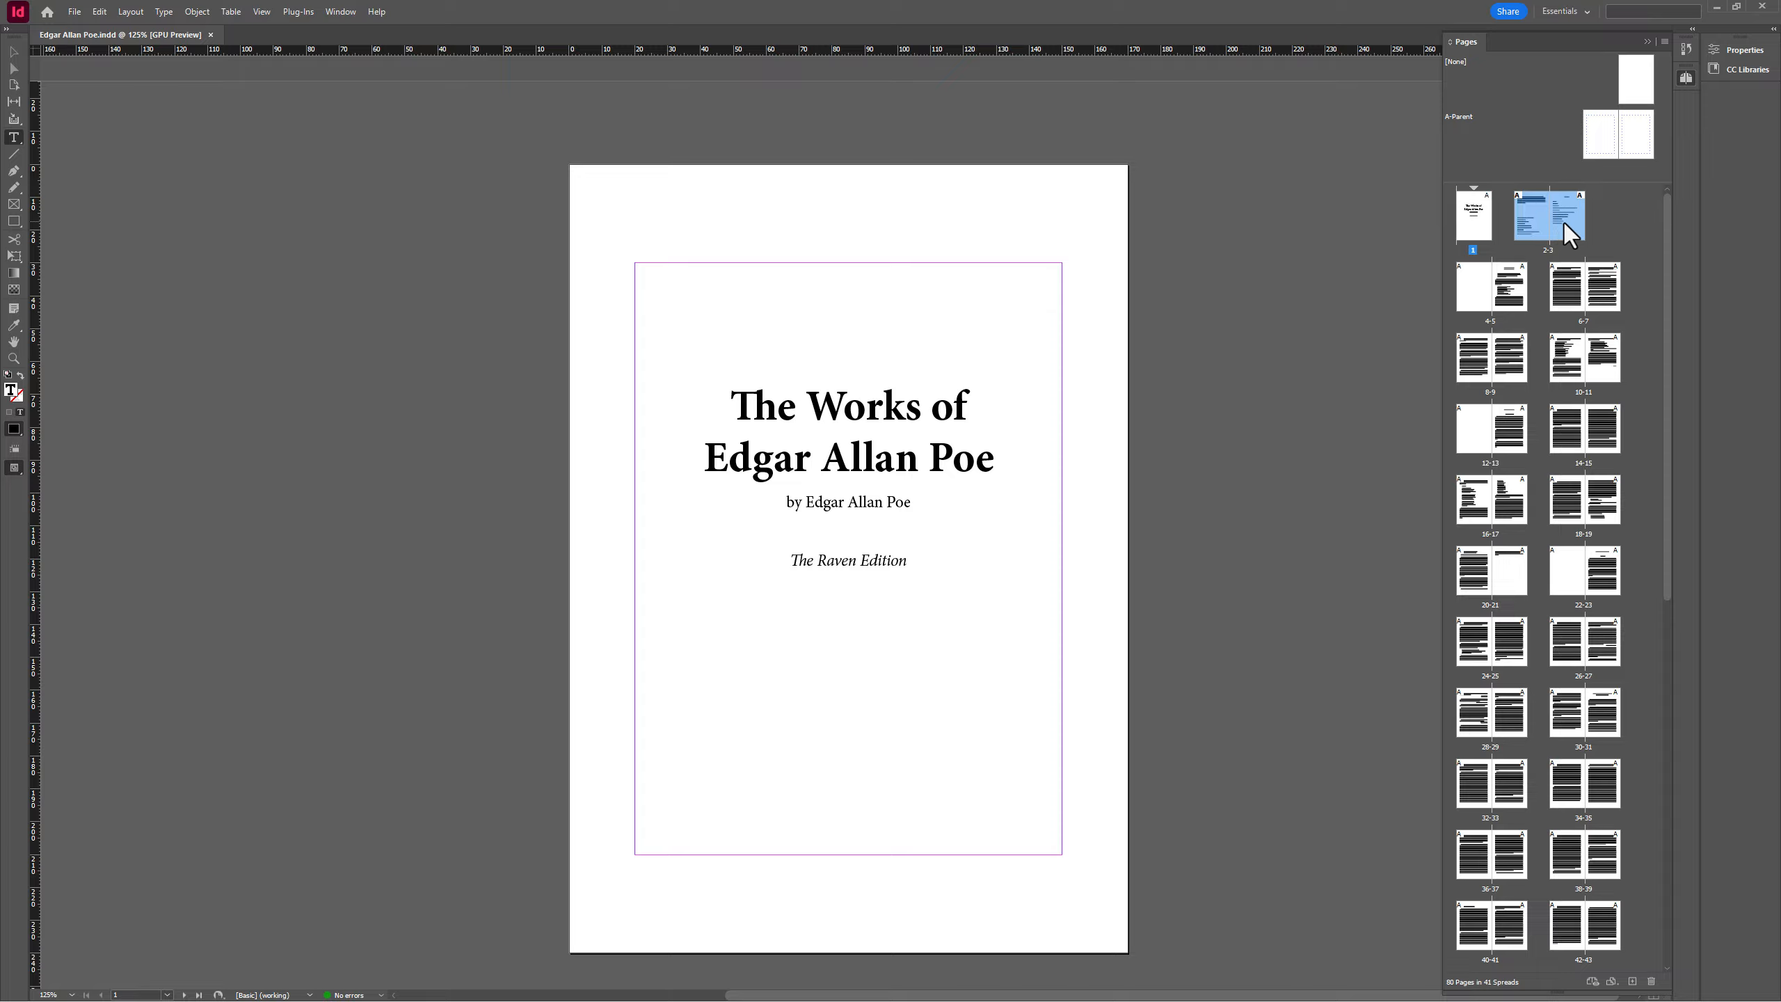
pyautogui.click(1583, 320)
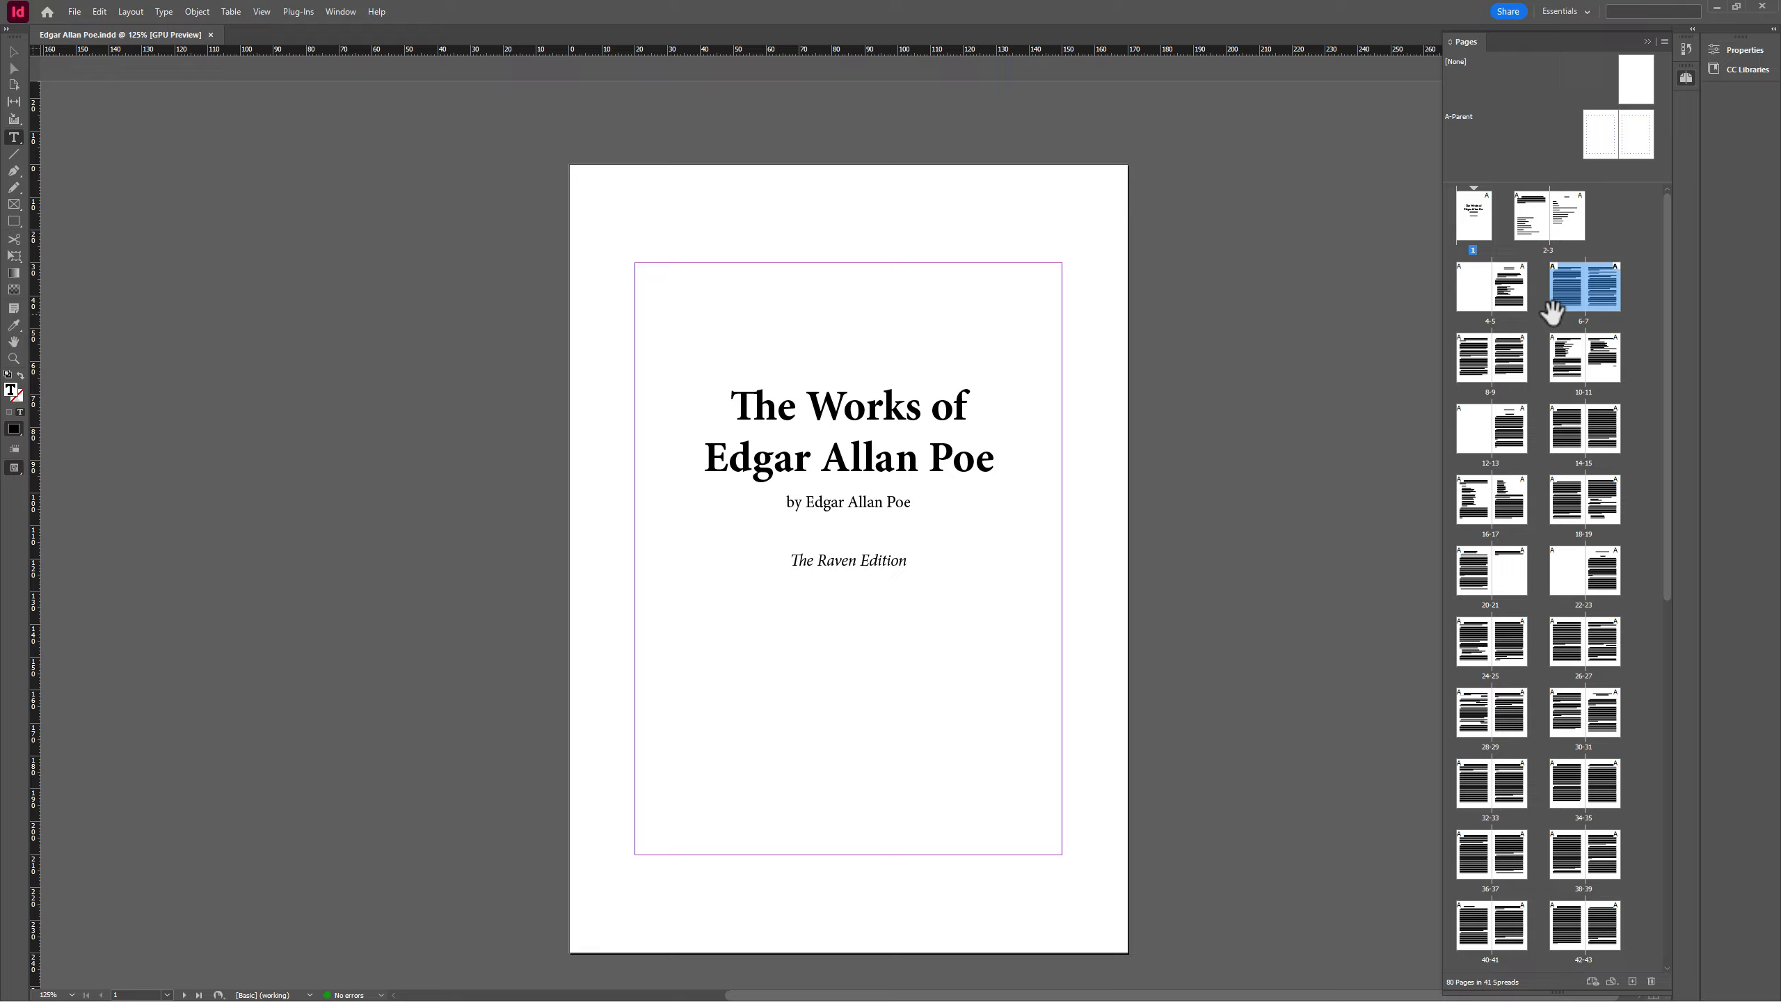
pyautogui.click(1508, 291)
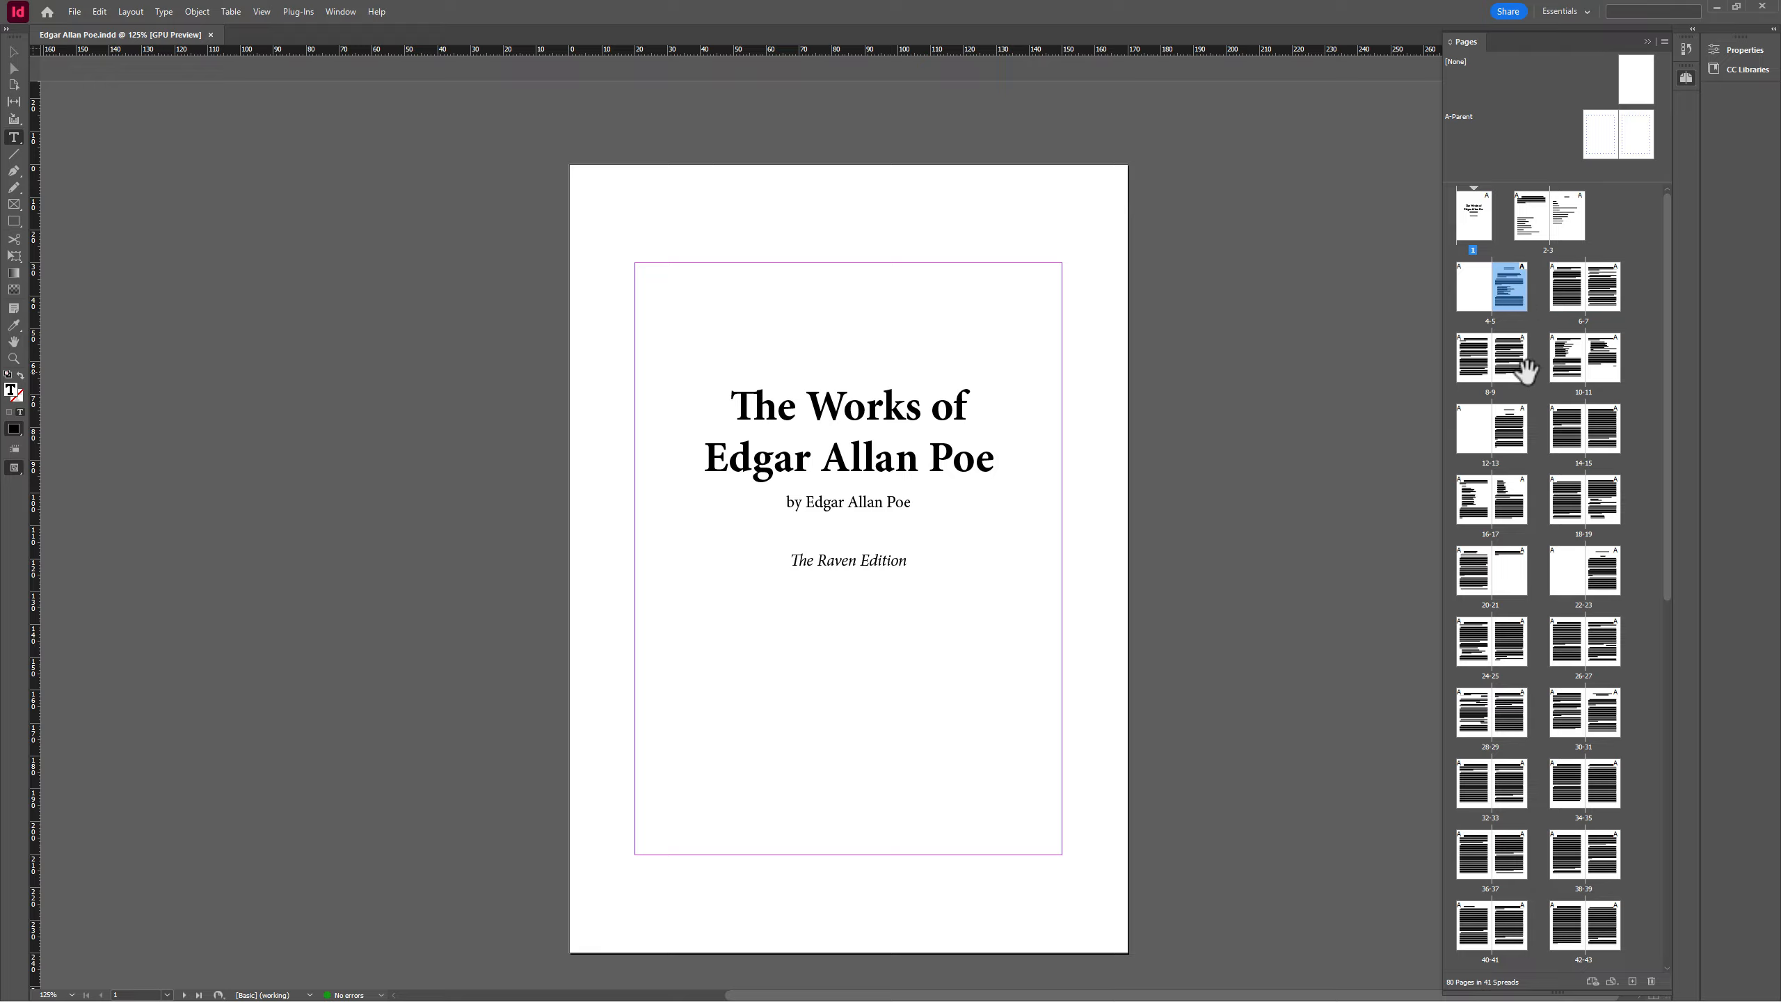
pyautogui.click(1615, 369)
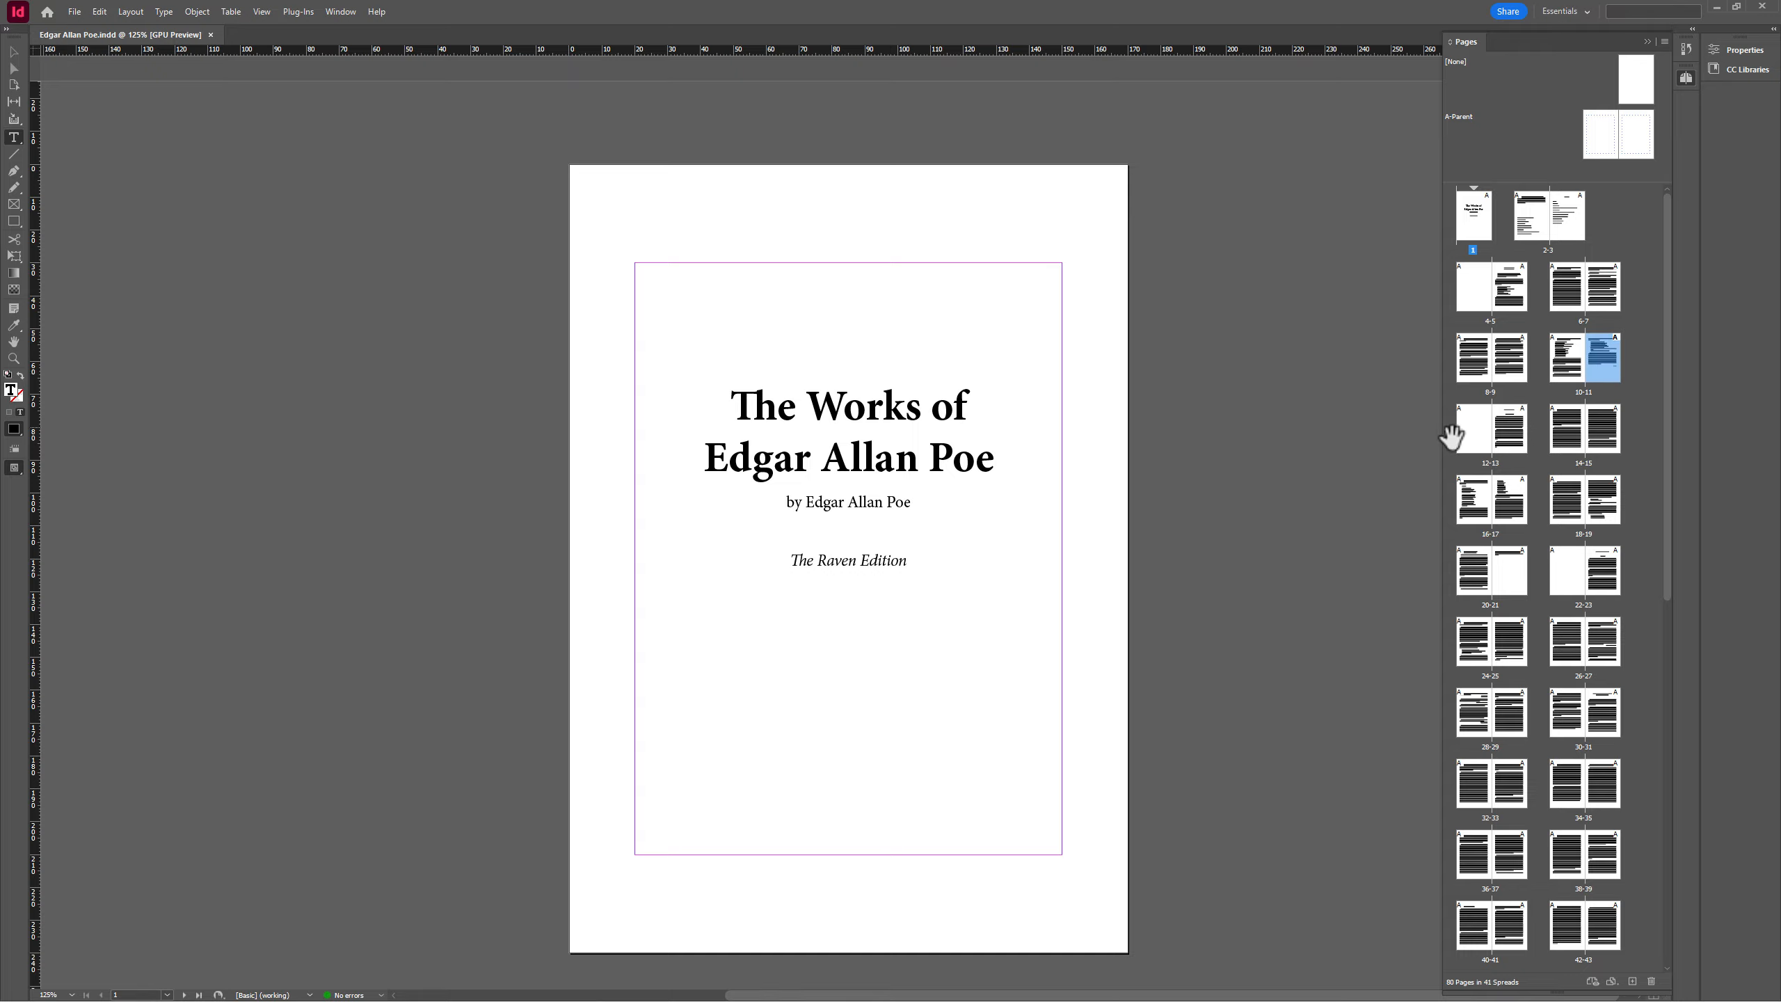
# Step: Insert one blank page directly after page 13, based on the same parent
pyautogui.click(1513, 438)
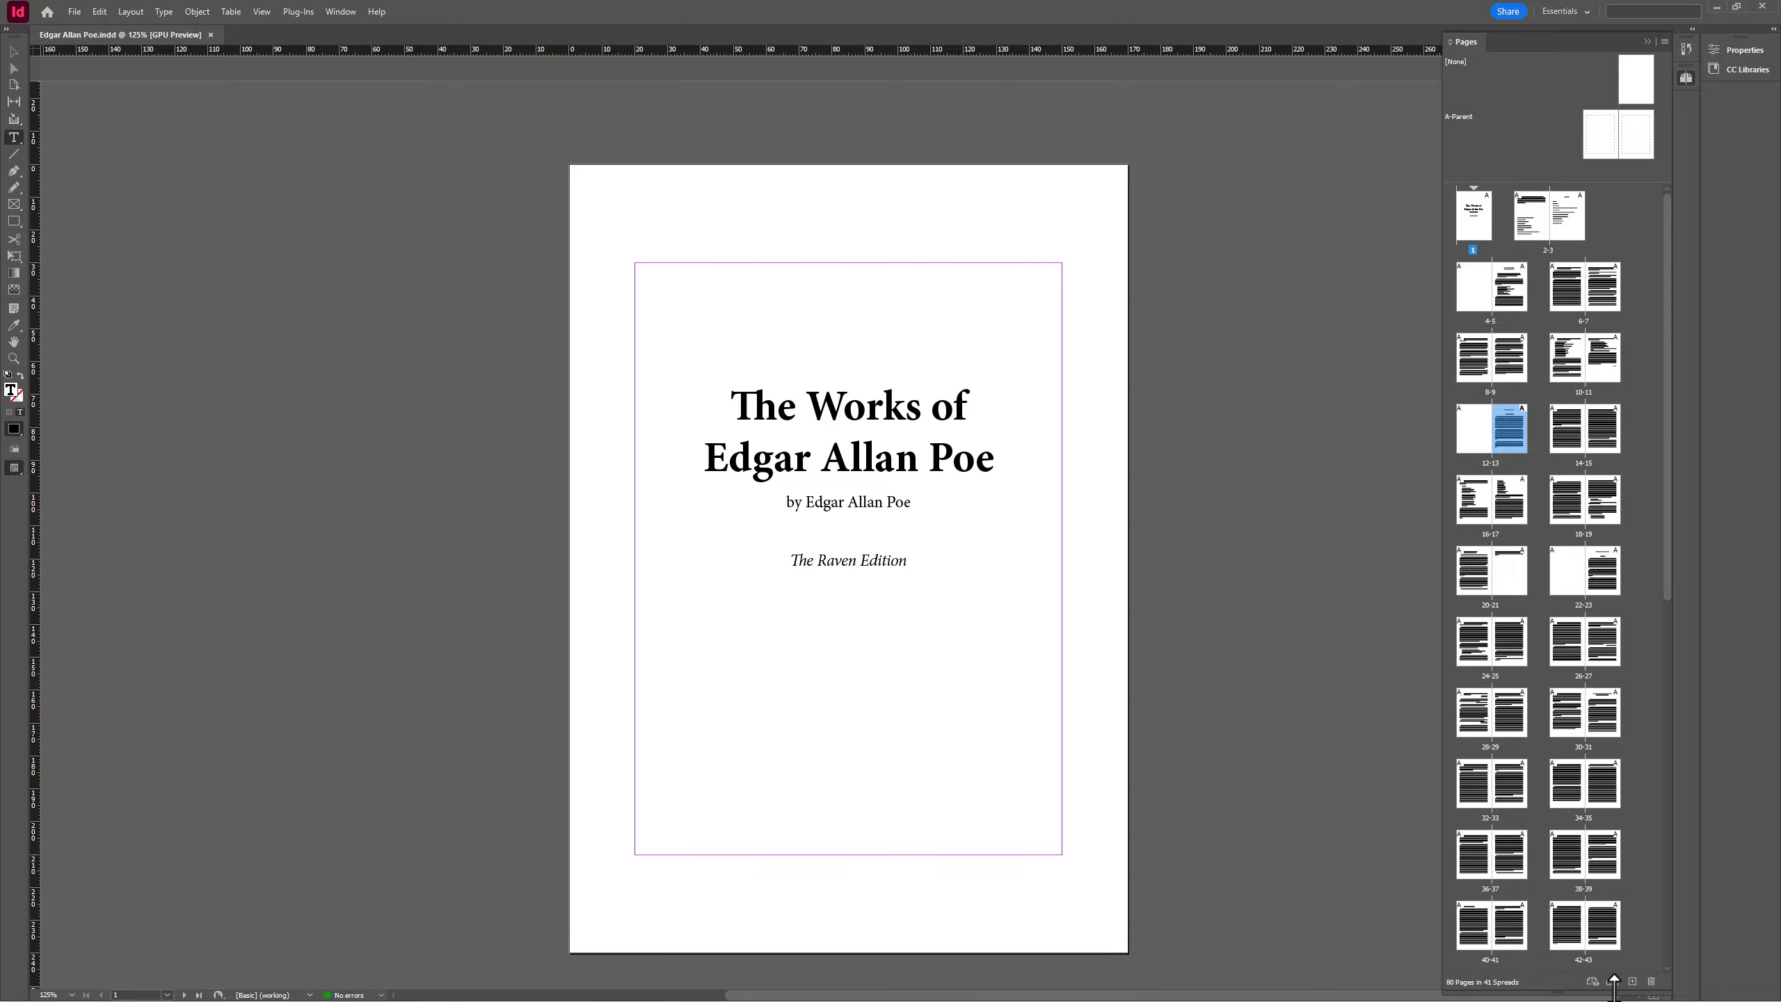
pyautogui.moveTo(1616, 983); pyautogui.dragTo(1610, 777)
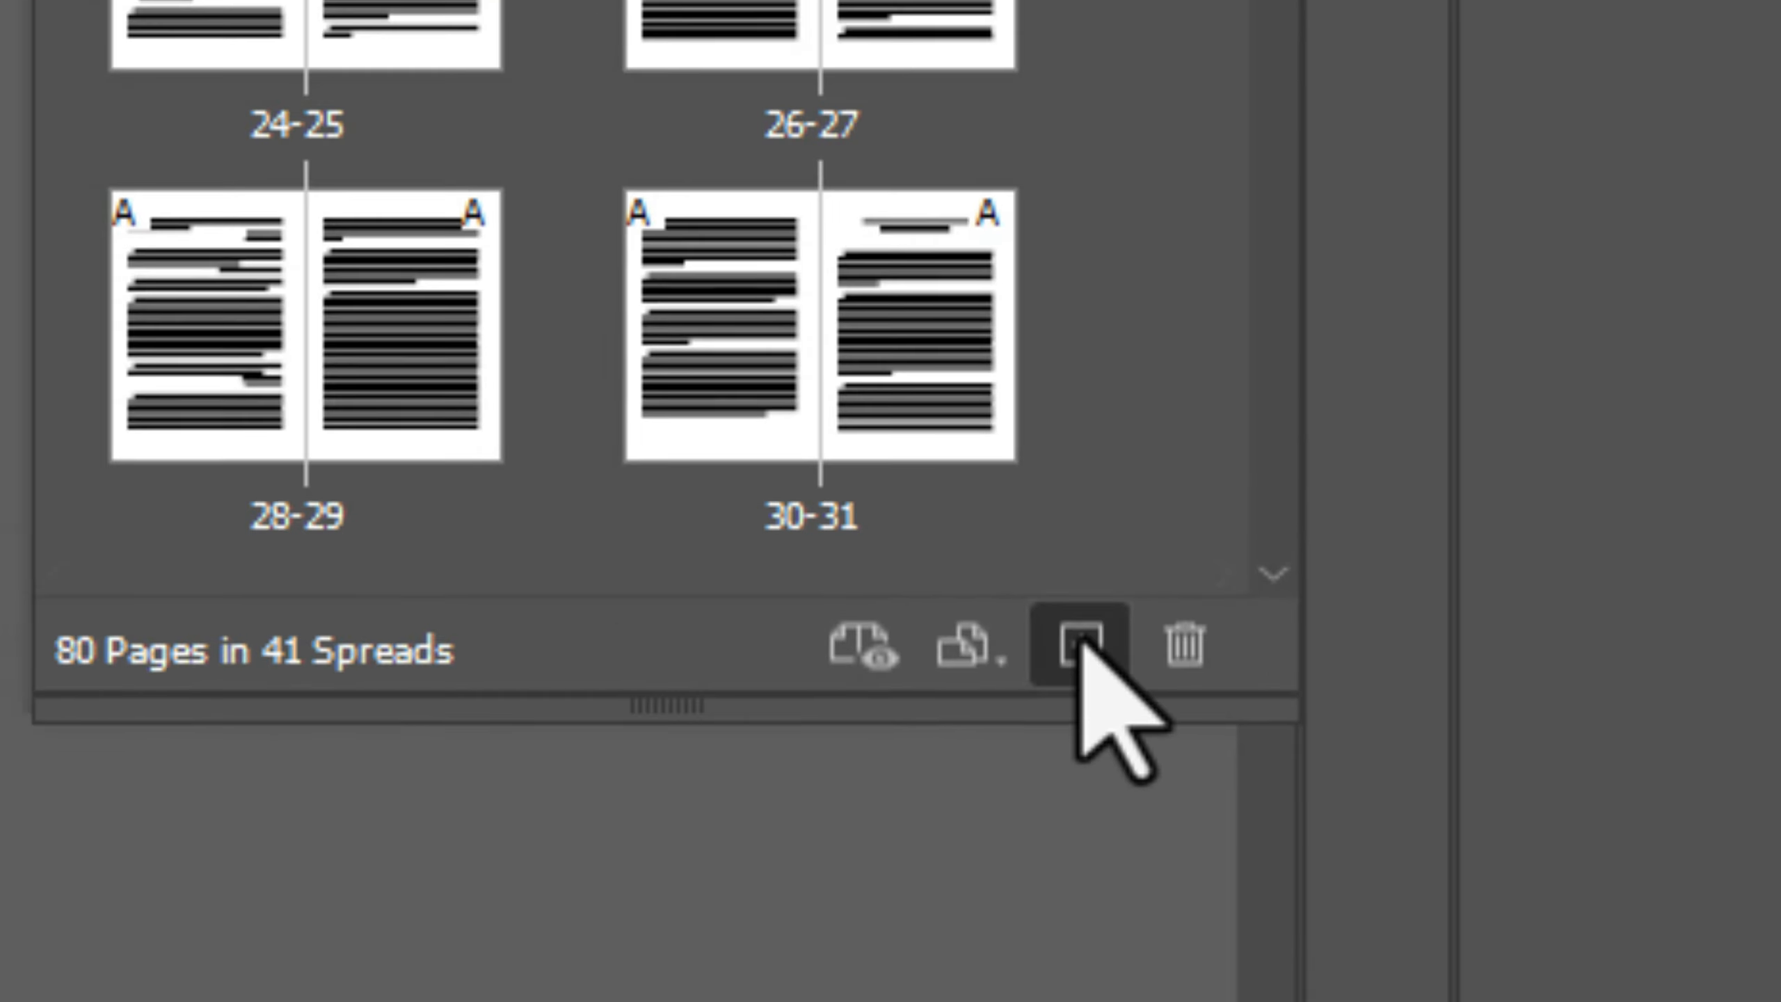
pyautogui.click(1080, 644)
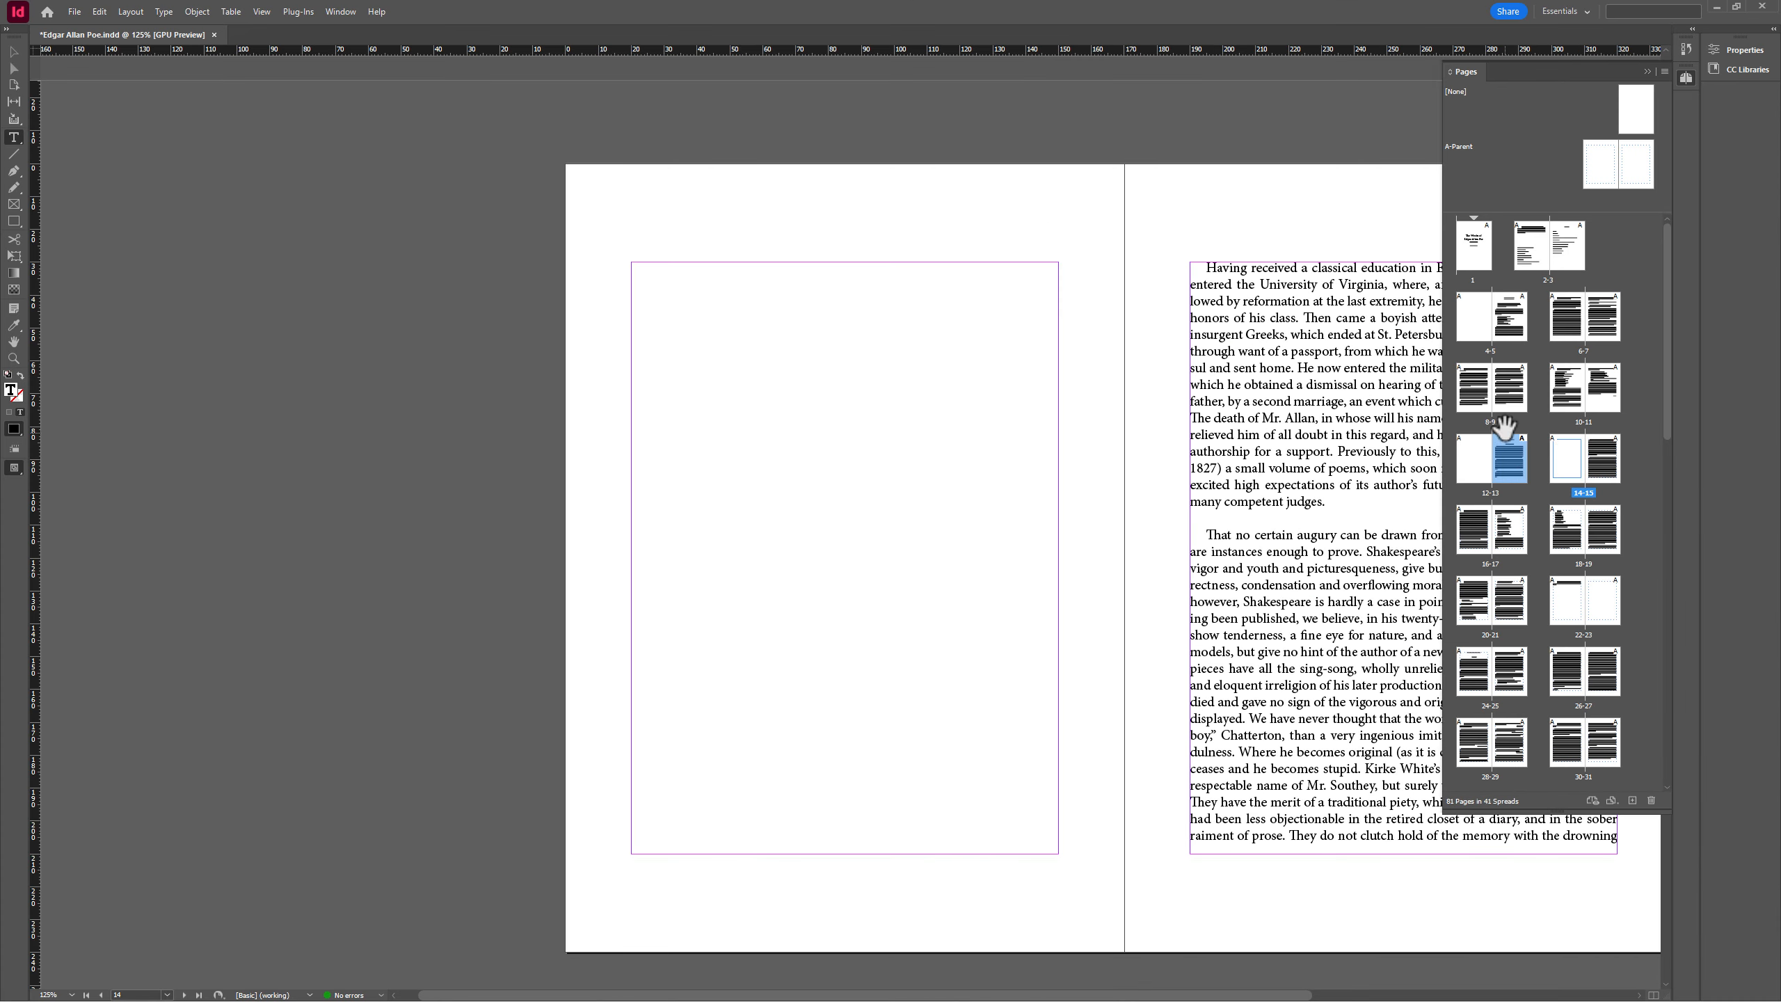
# Step: Select the newly inserted blank page 14, delete it together with its objects, and review the surrounding spreads
pyautogui.click(1523, 452)
pyautogui.click(1567, 460)
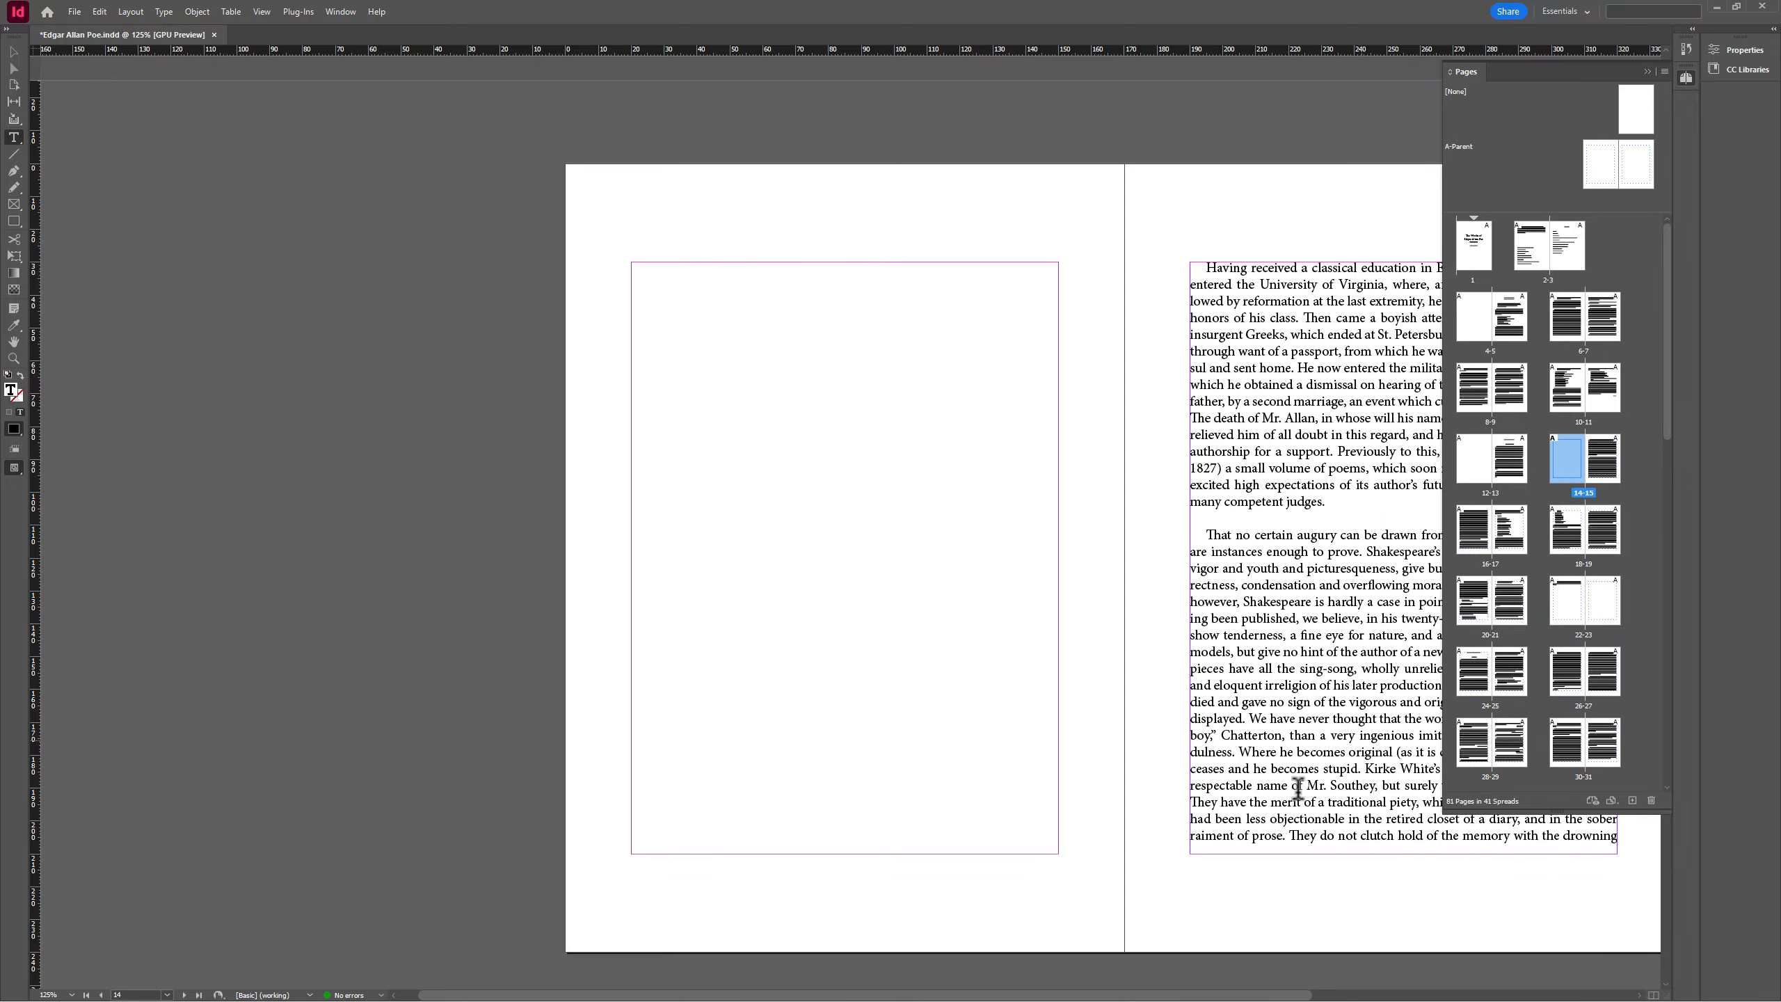
pyautogui.scroll(2, 1260, 679)
pyautogui.scroll(-1, 1260, 679)
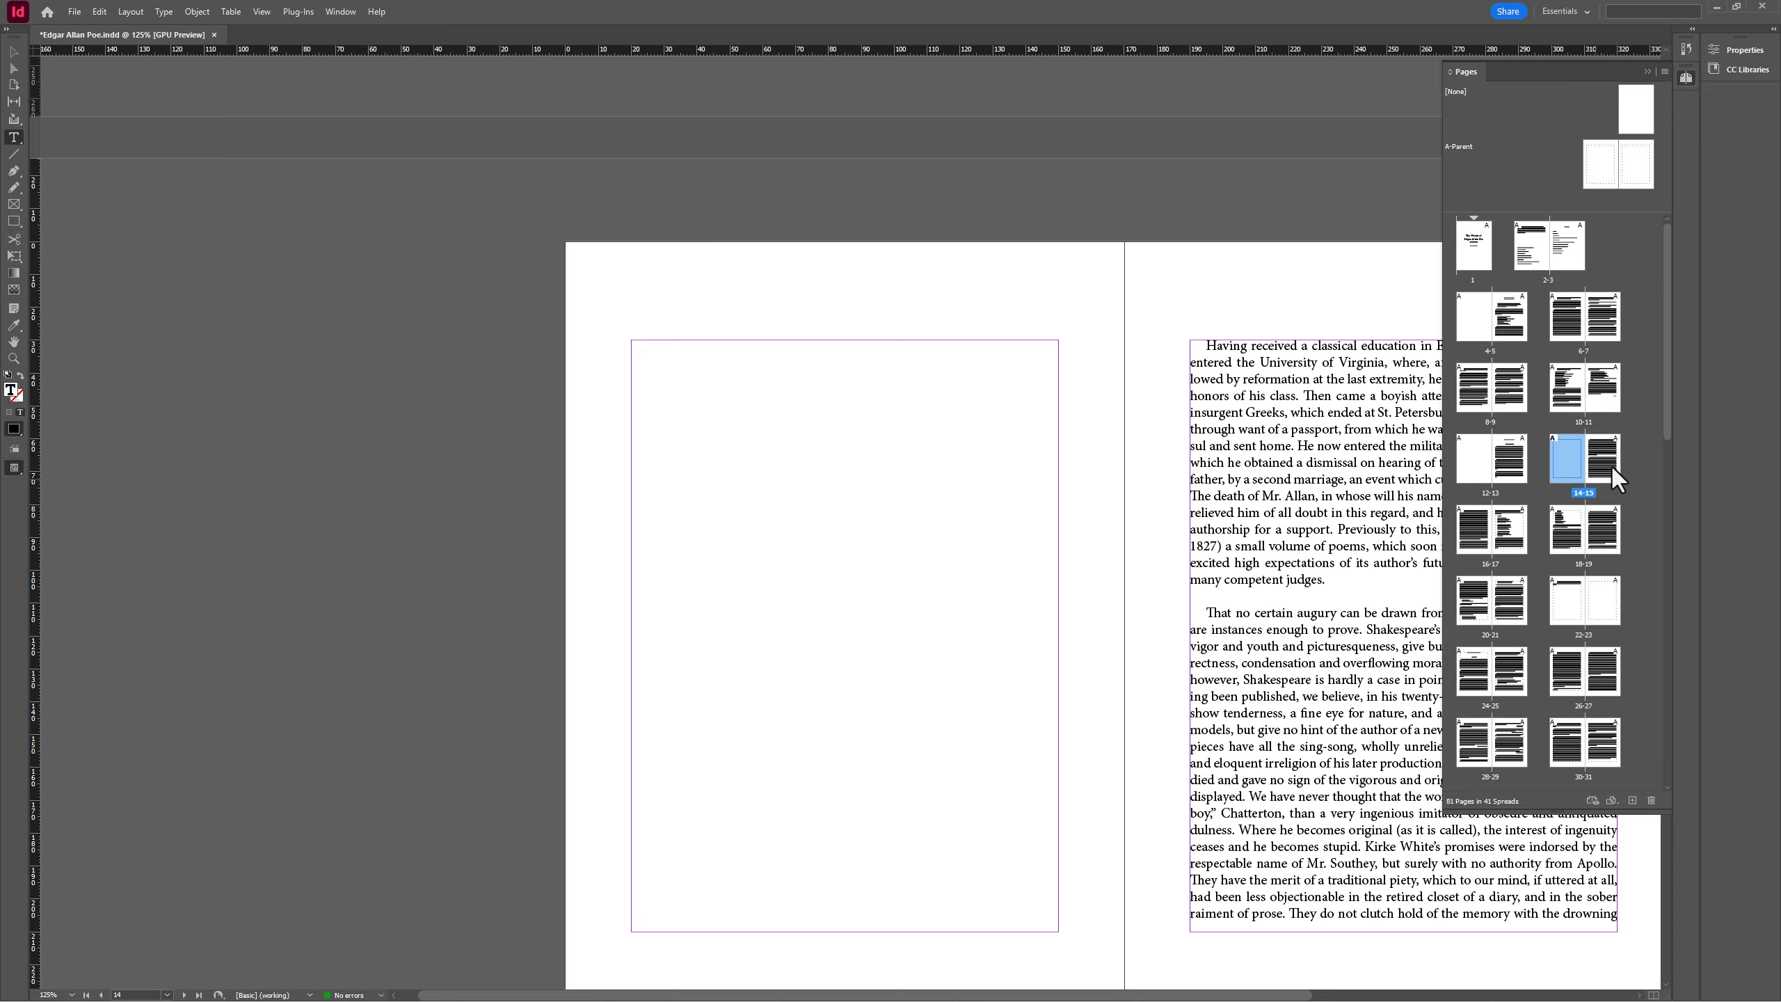
pyautogui.scroll(-2, 1670, 396)
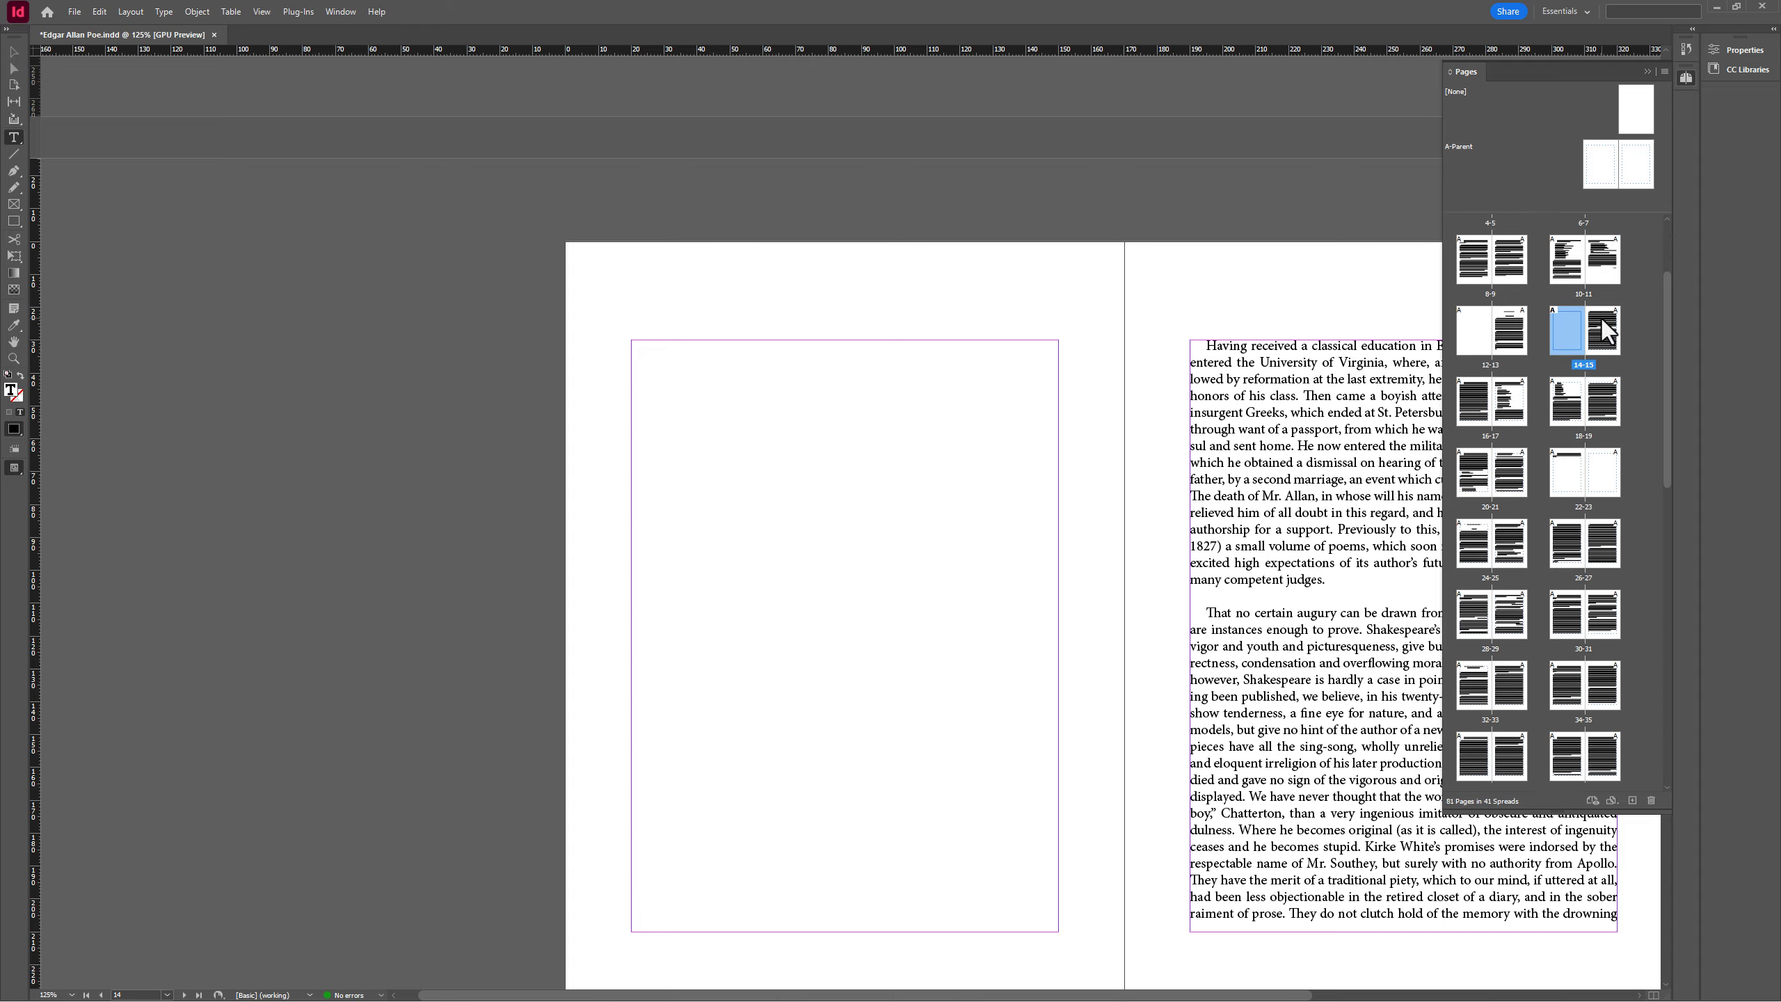
pyautogui.moveTo(1667, 314); pyautogui.dragTo(1691, 220)
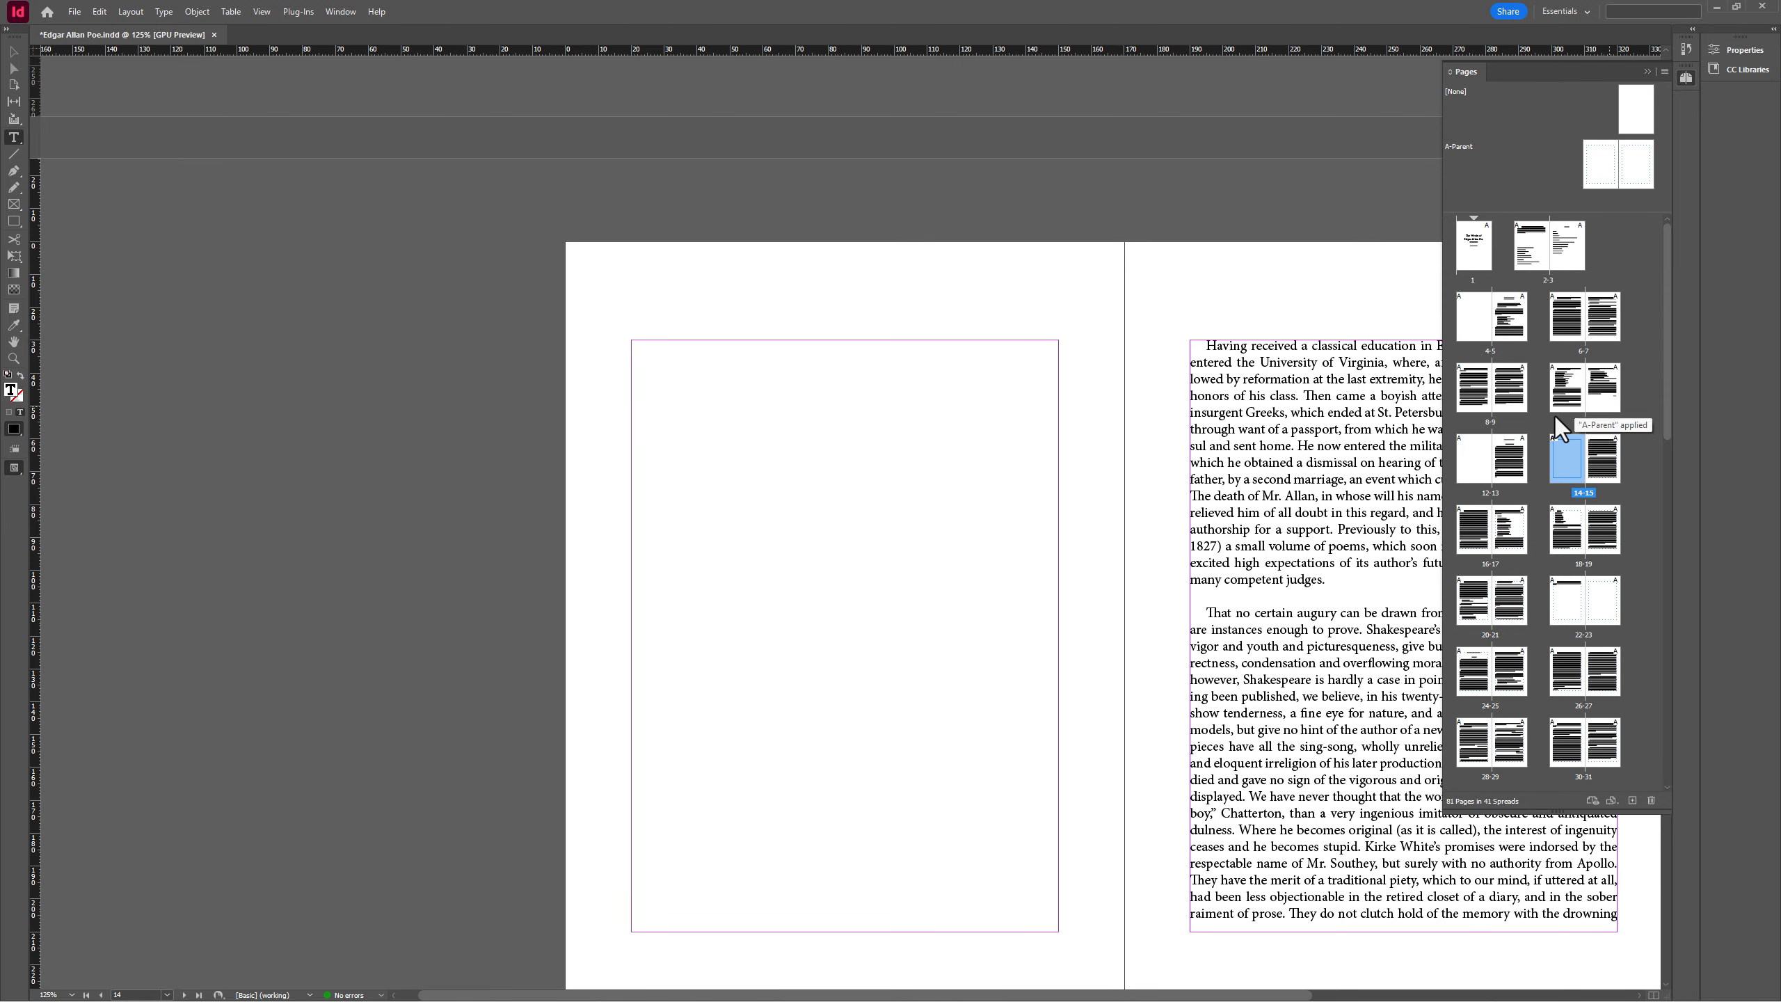
pyautogui.click(1639, 465)
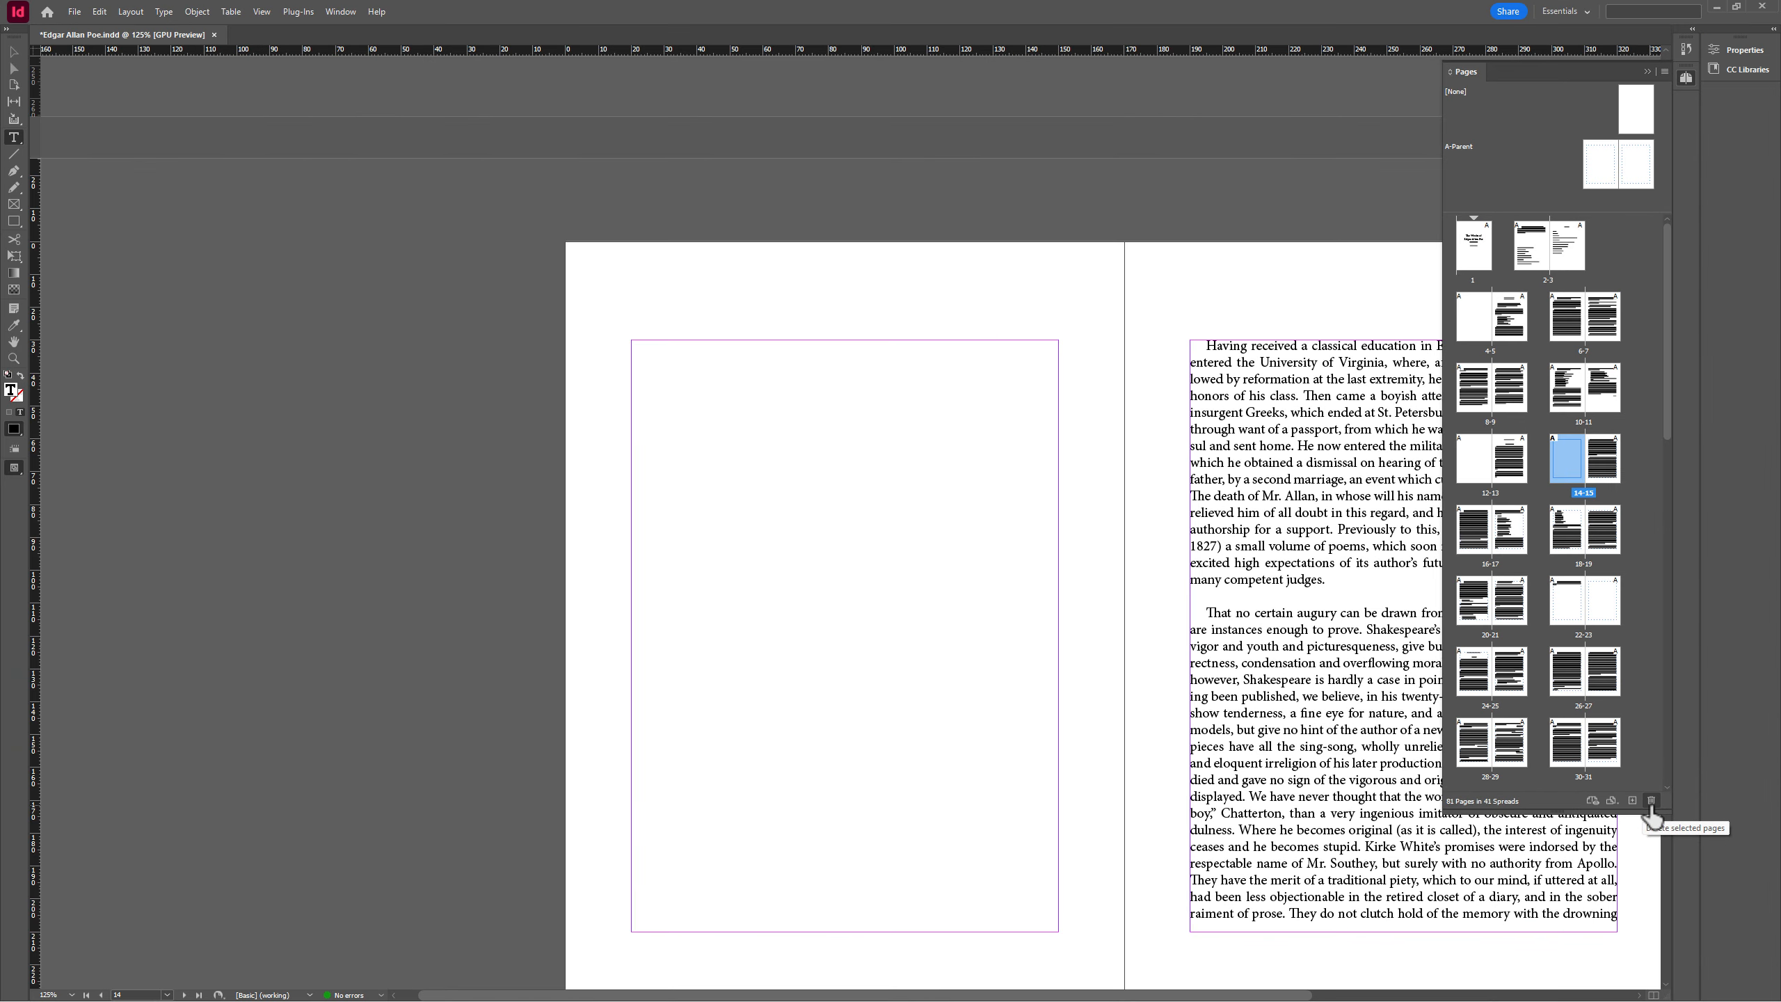
pyautogui.click(1652, 801)
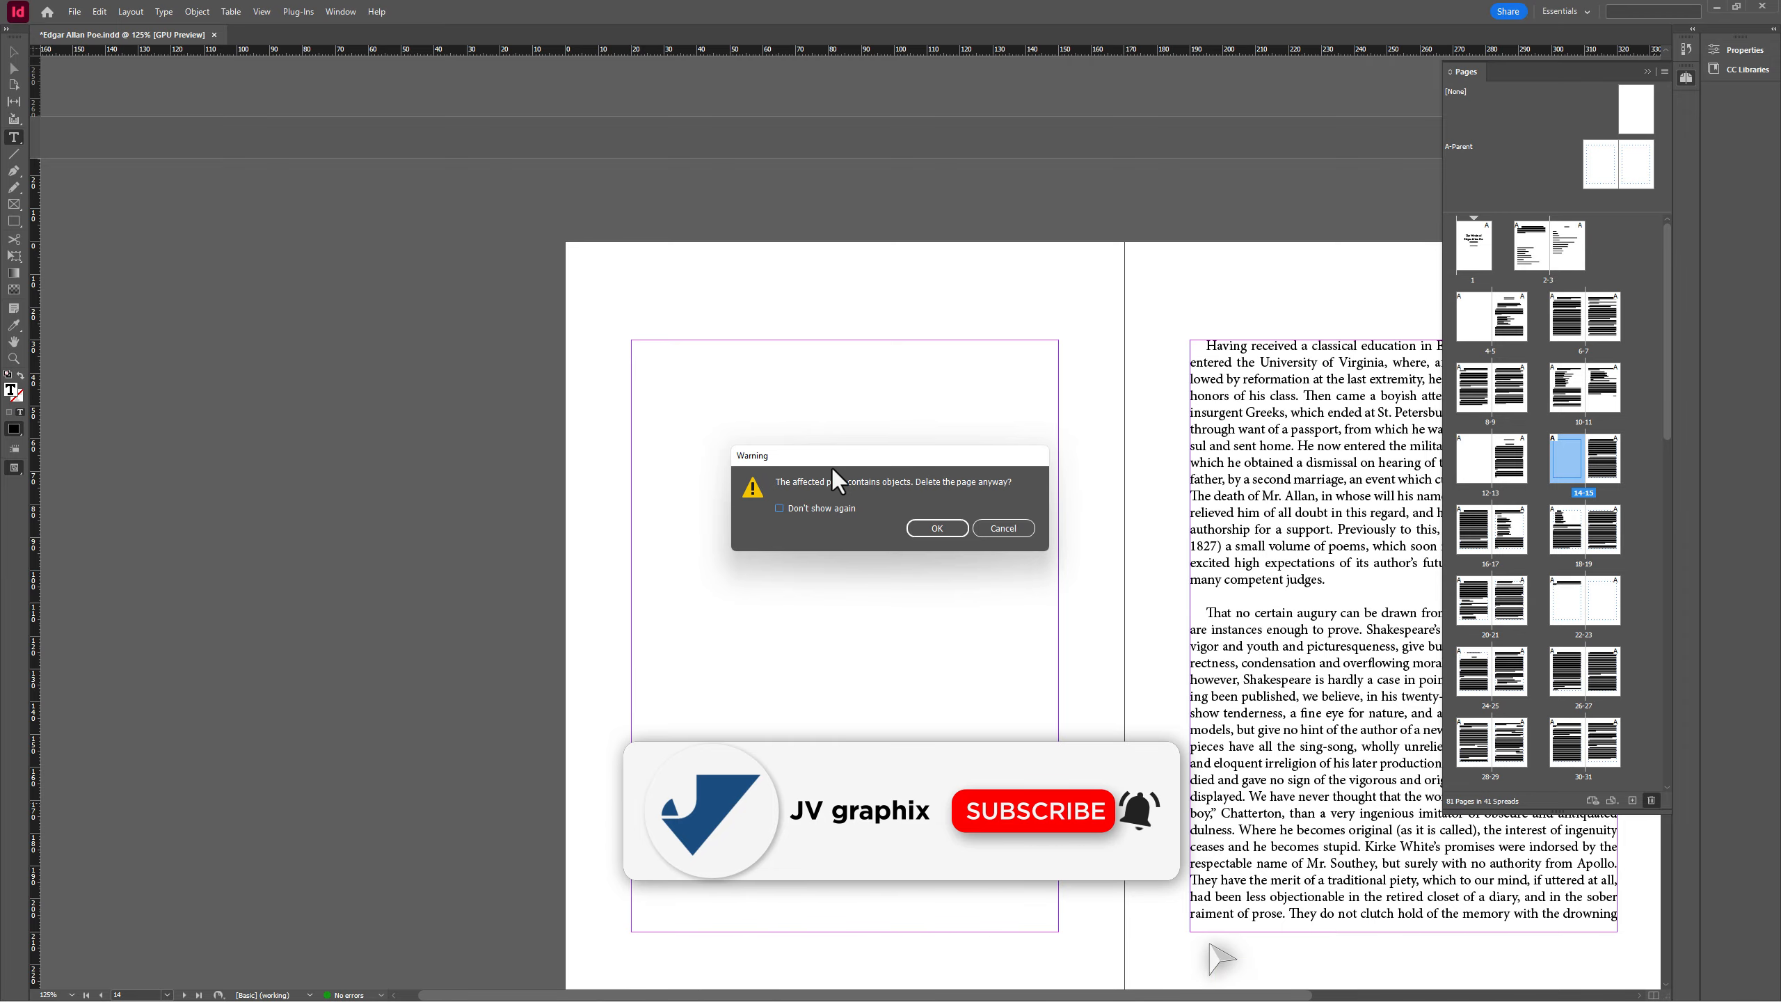
pyautogui.click(938, 528)
pyautogui.scroll(5, 983, 584)
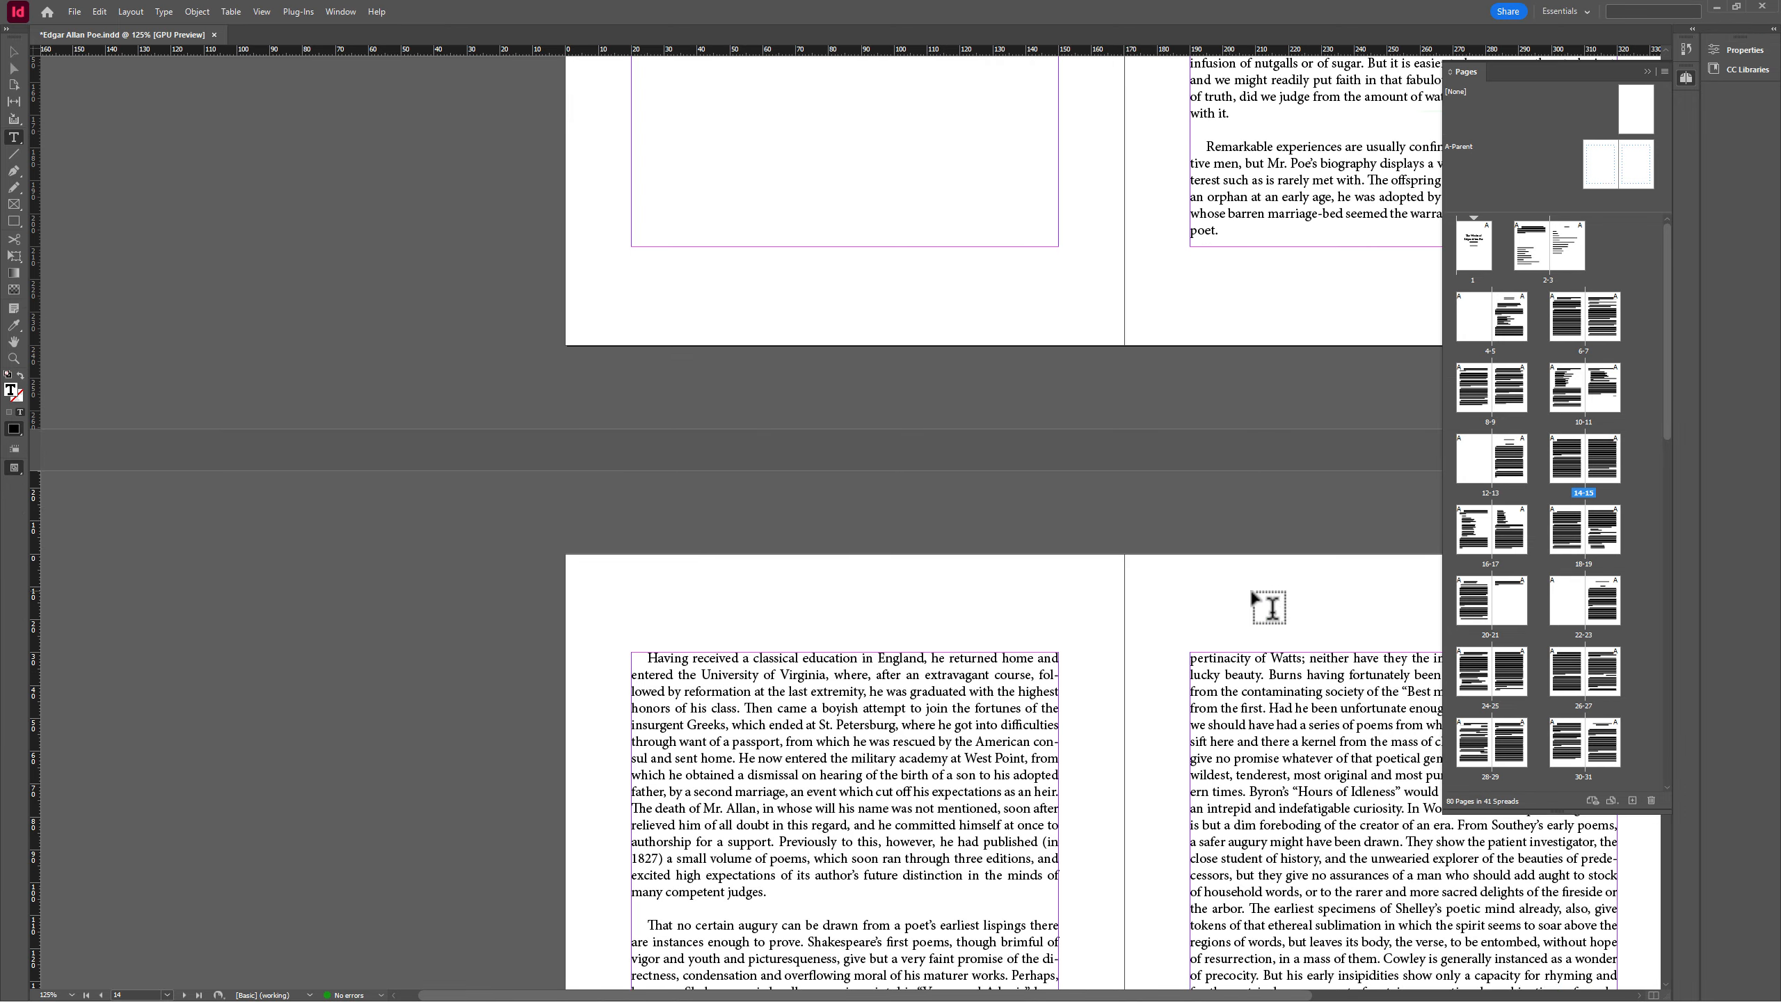
pyautogui.moveTo(1089, 995); pyautogui.dragTo(1263, 995)
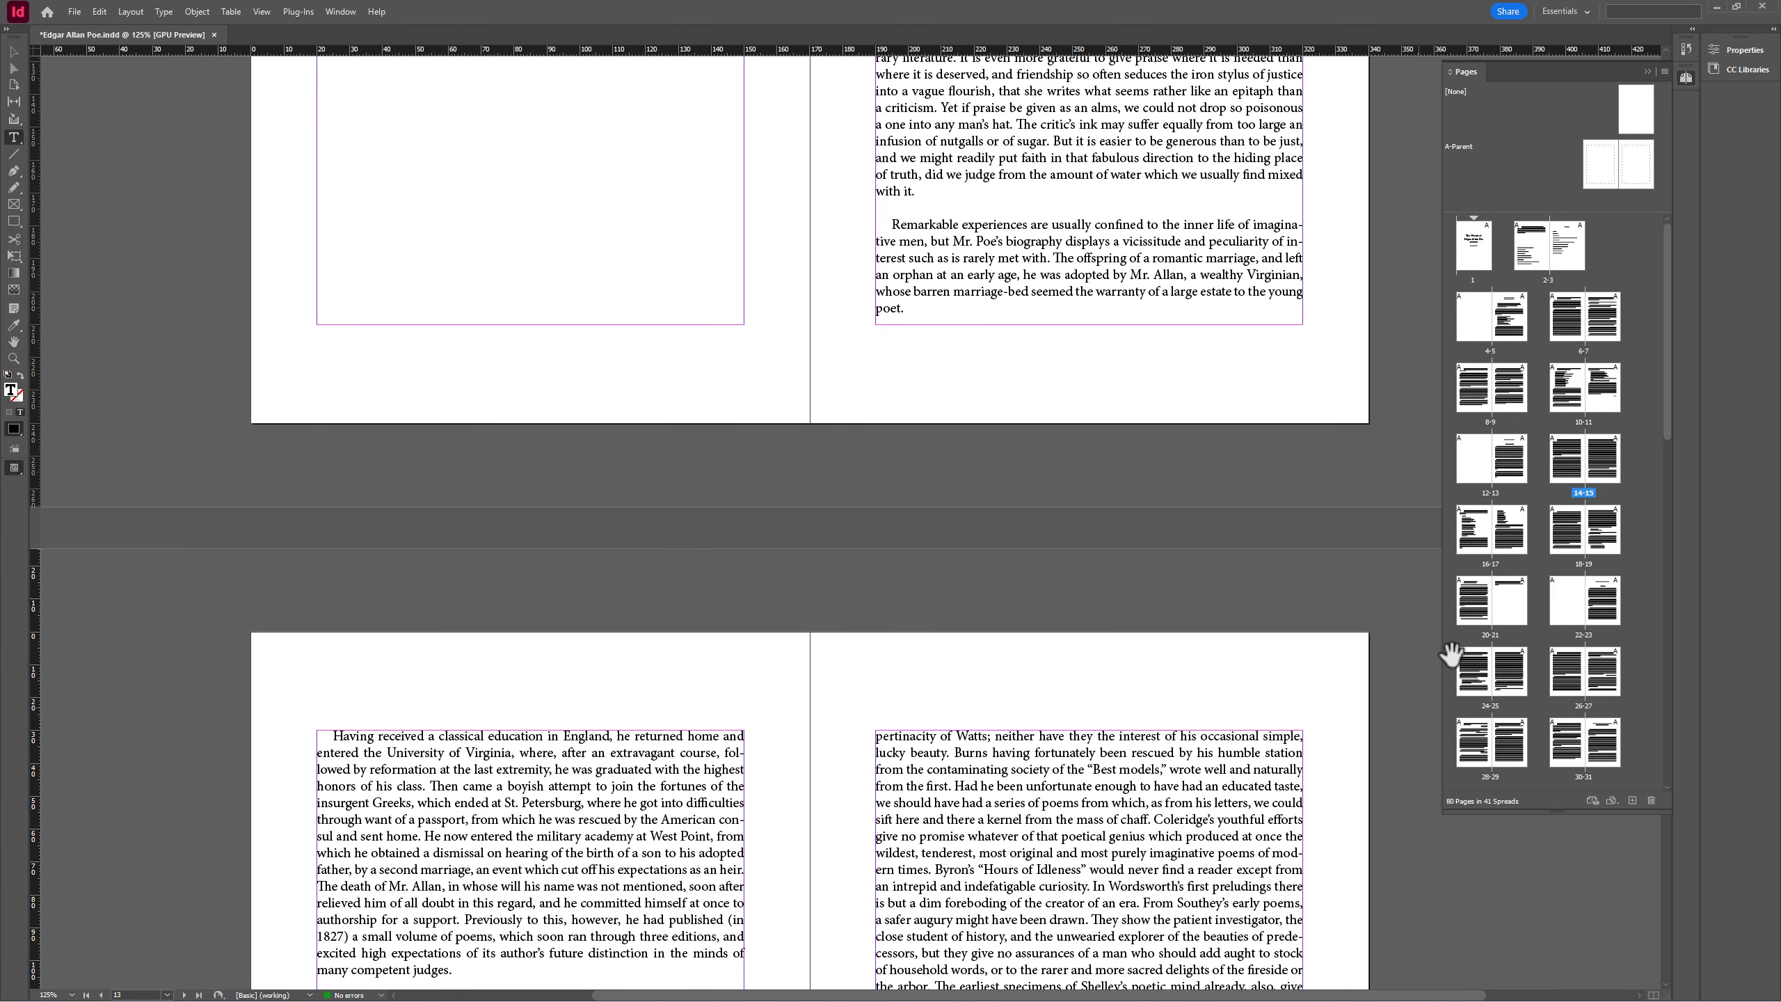
# Step: Duplicate spread 6-7 and place the copy directly after spread 24-25
pyautogui.click(1586, 350)
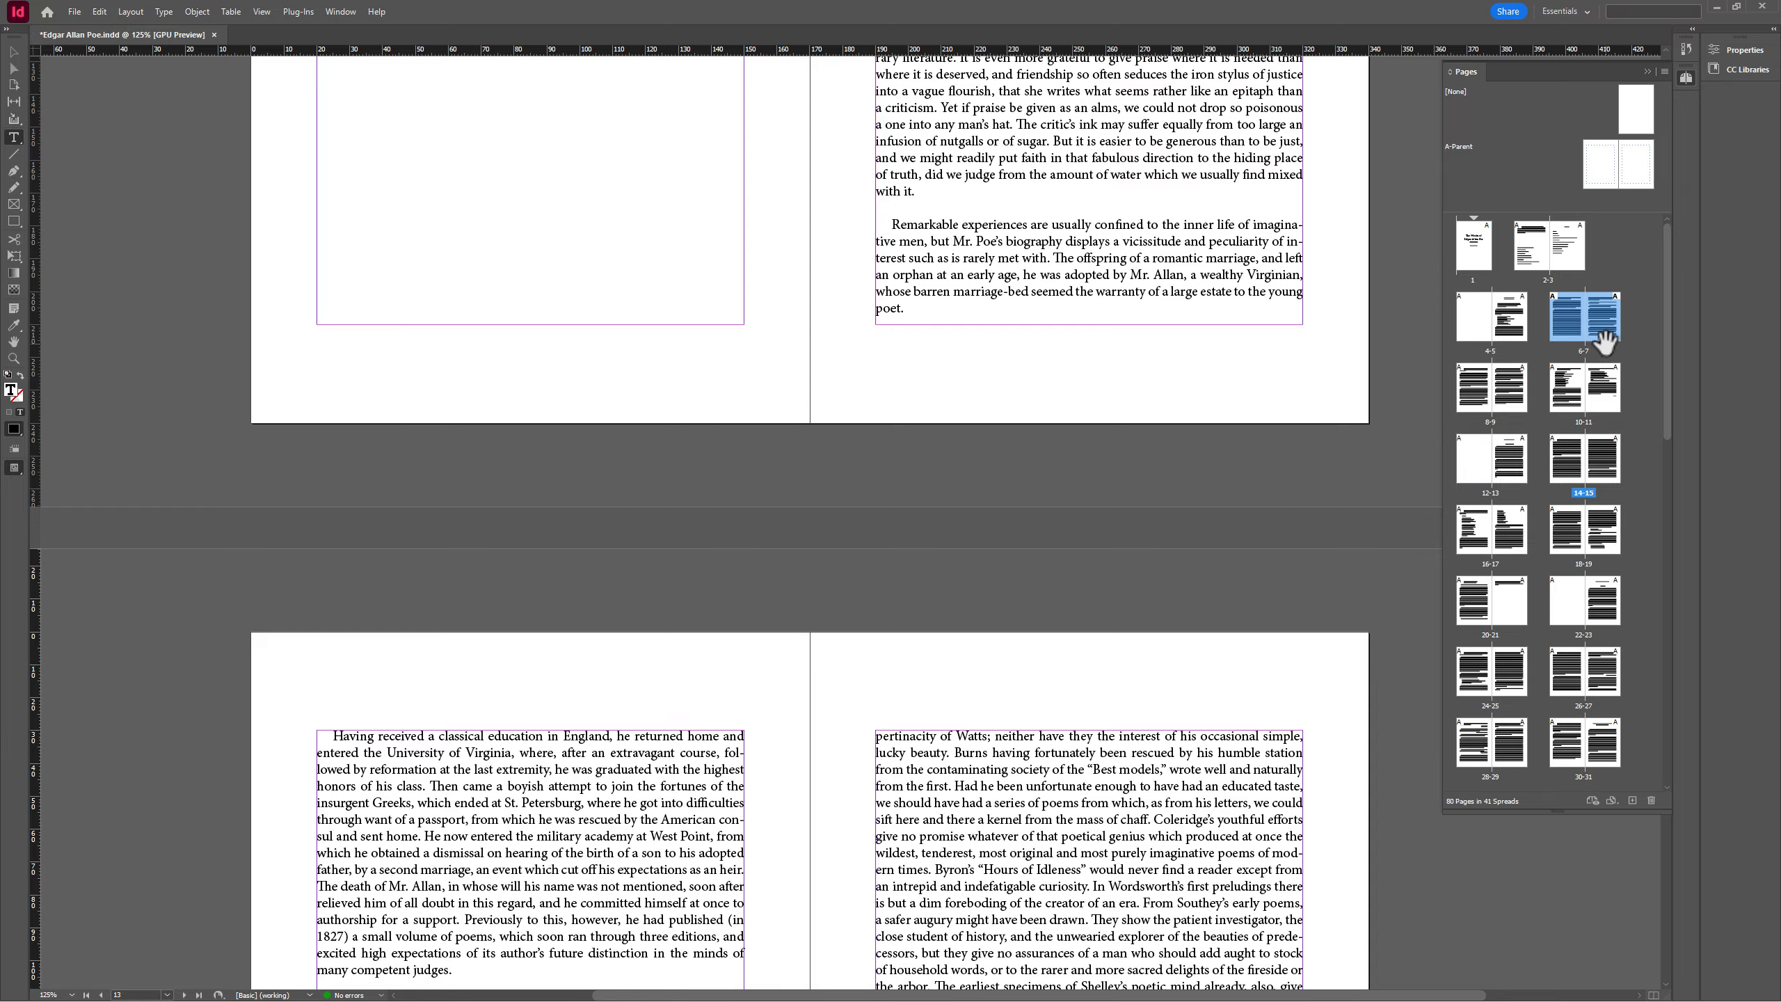
pyautogui.moveTo(1603, 329); pyautogui.dragTo(1546, 664)
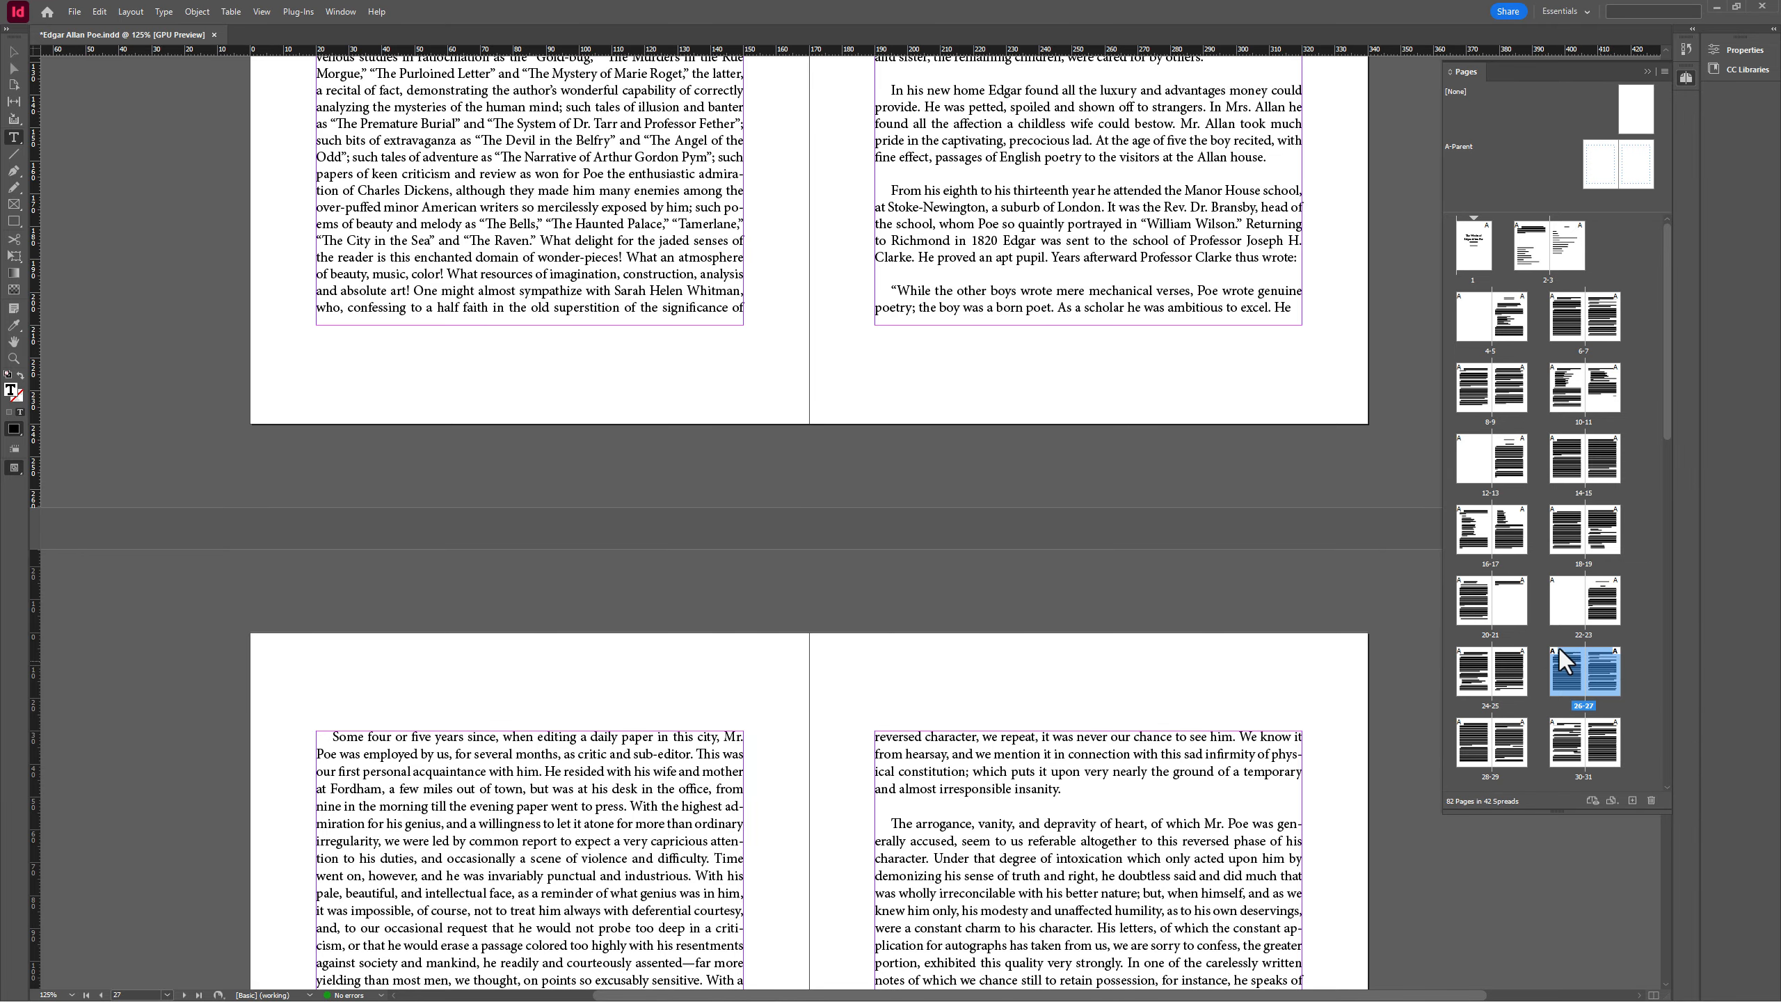
# Step: Delete the duplicated spread 26-27 together with its objects and review the preceding spreads
pyautogui.click(1652, 800)
pyautogui.click(937, 527)
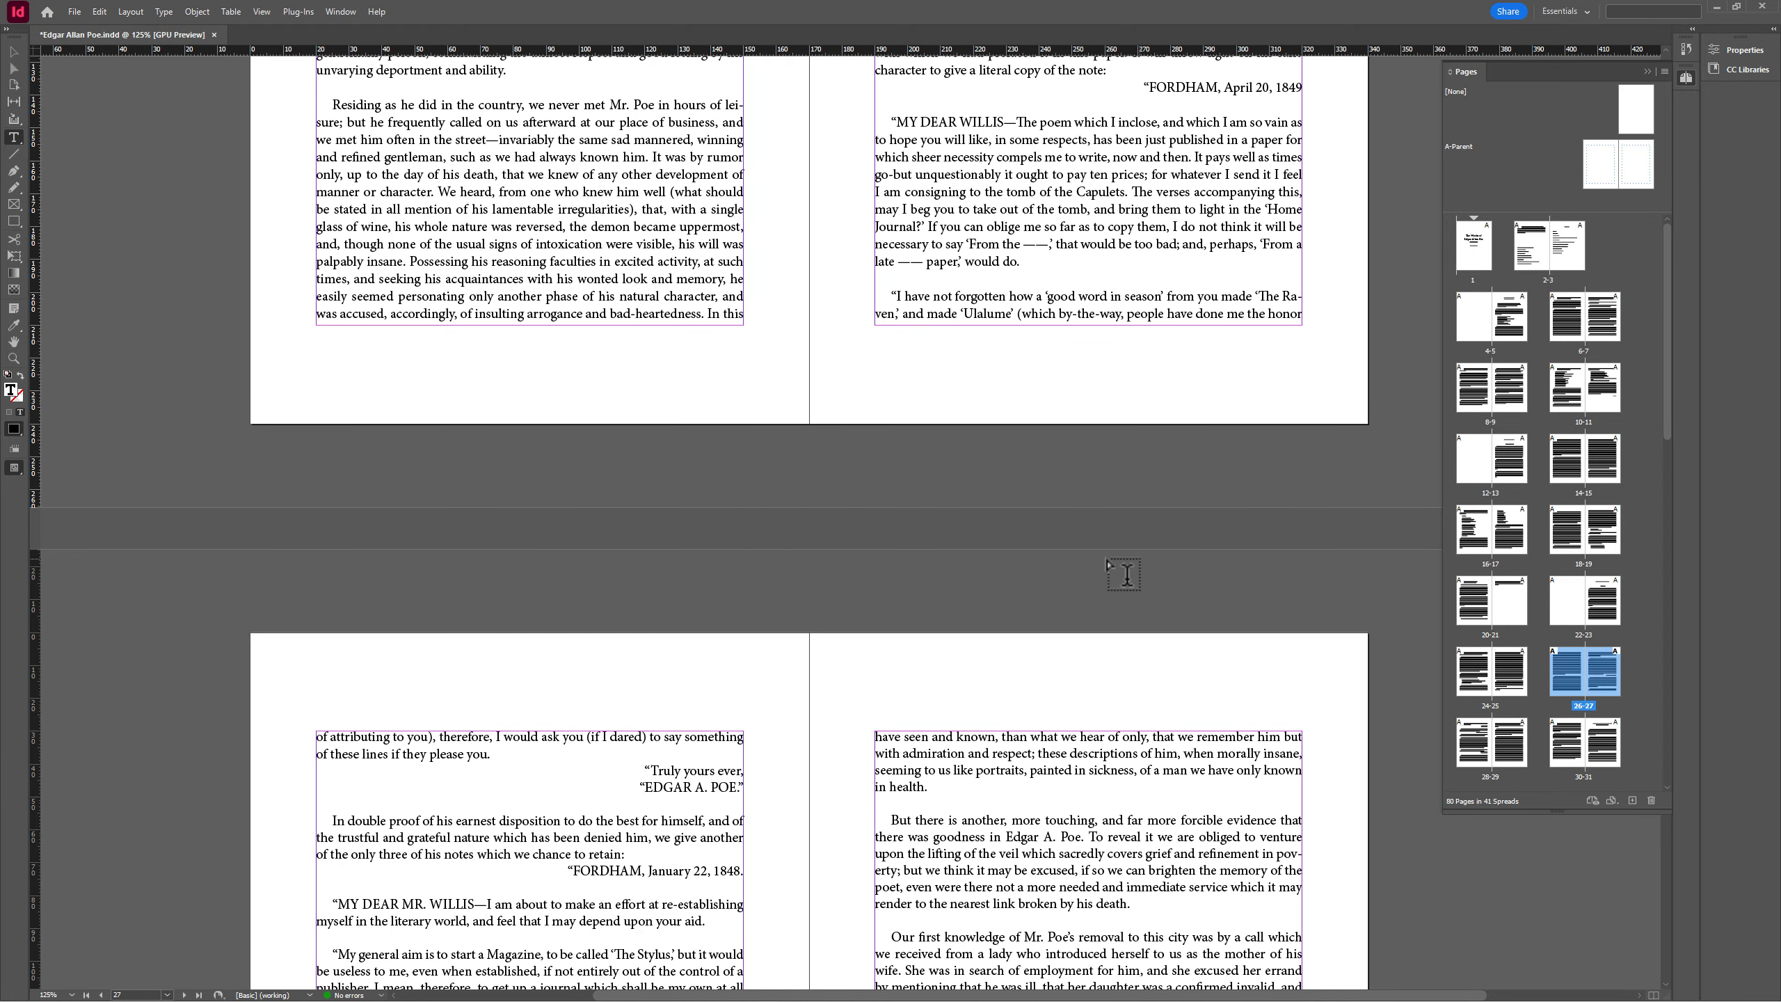
pyautogui.scroll(10, 1150, 516)
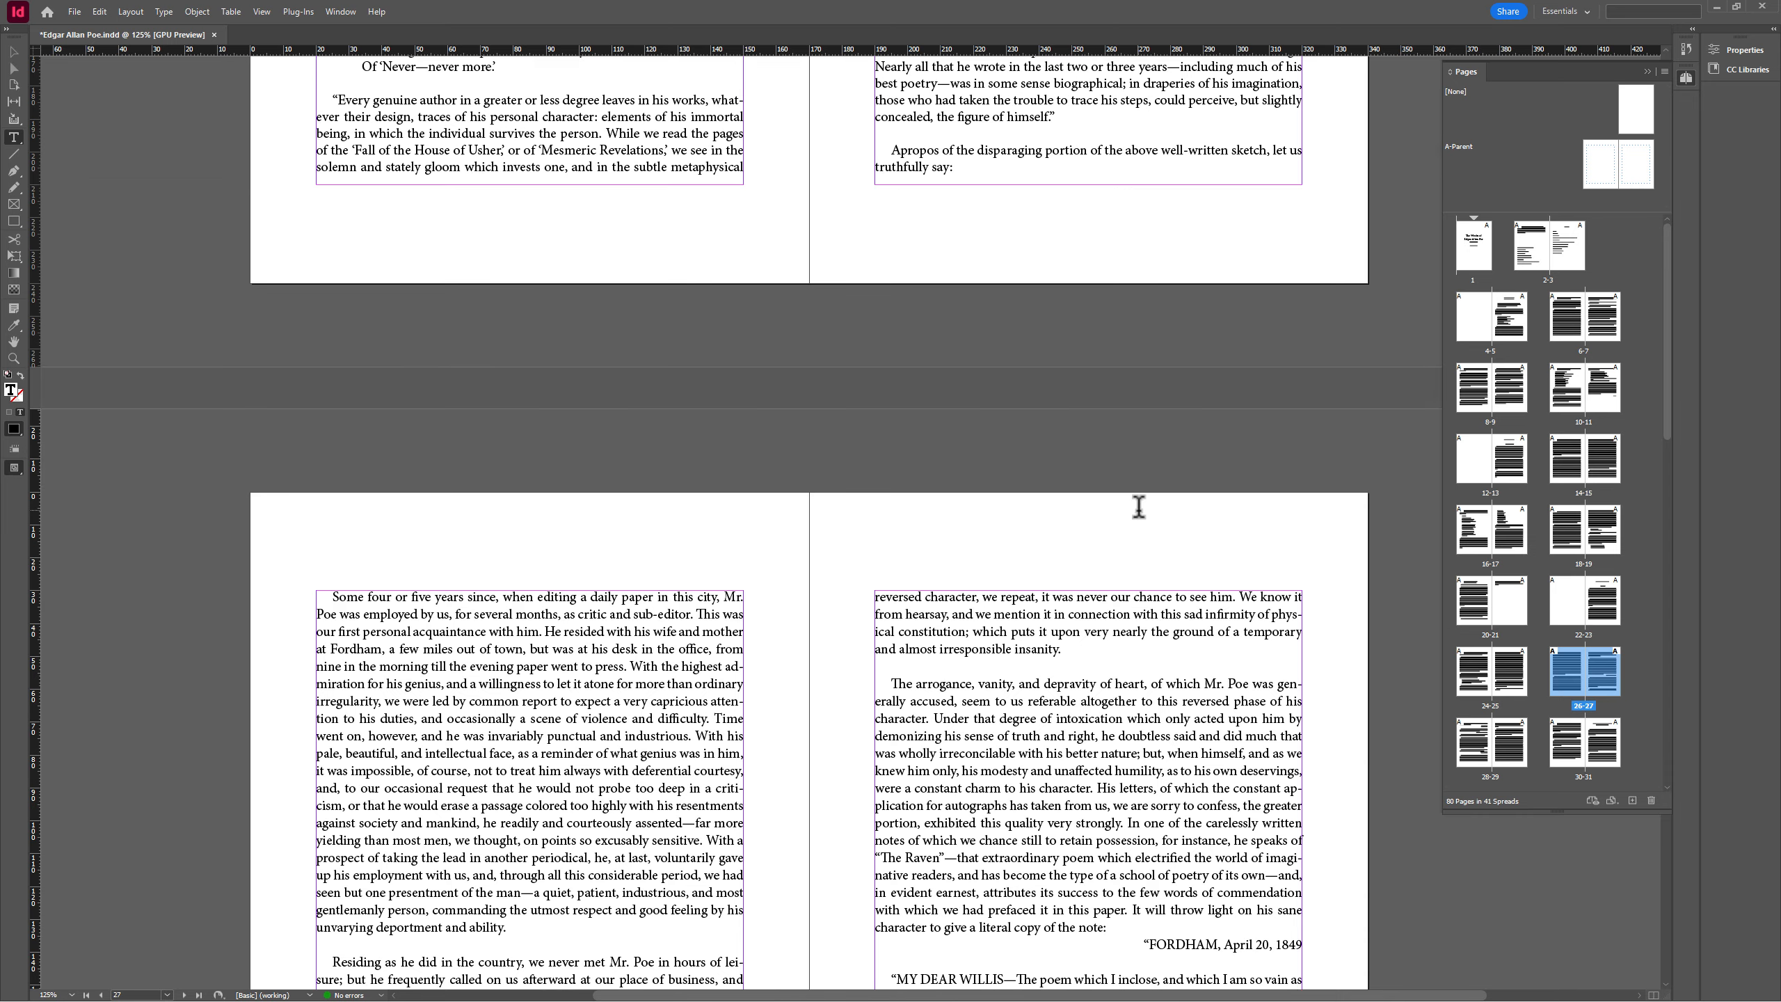
pyautogui.scroll(15, 1137, 505)
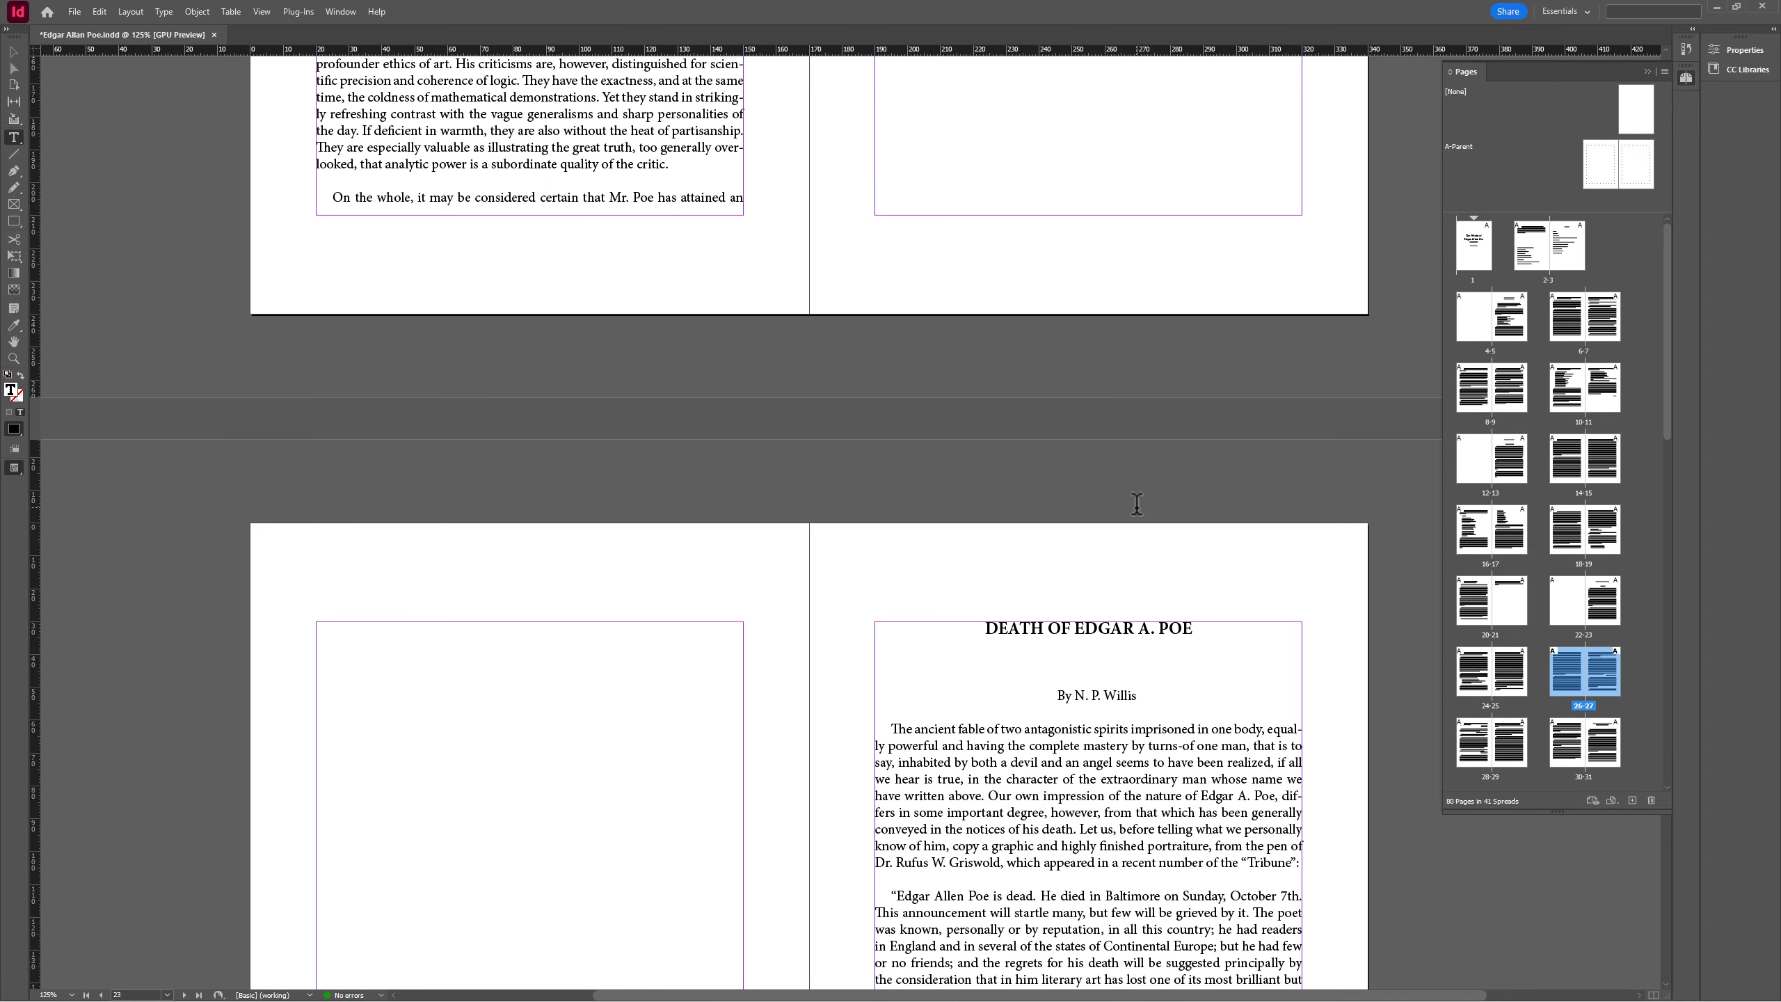
pyautogui.scroll(8, 1153, 523)
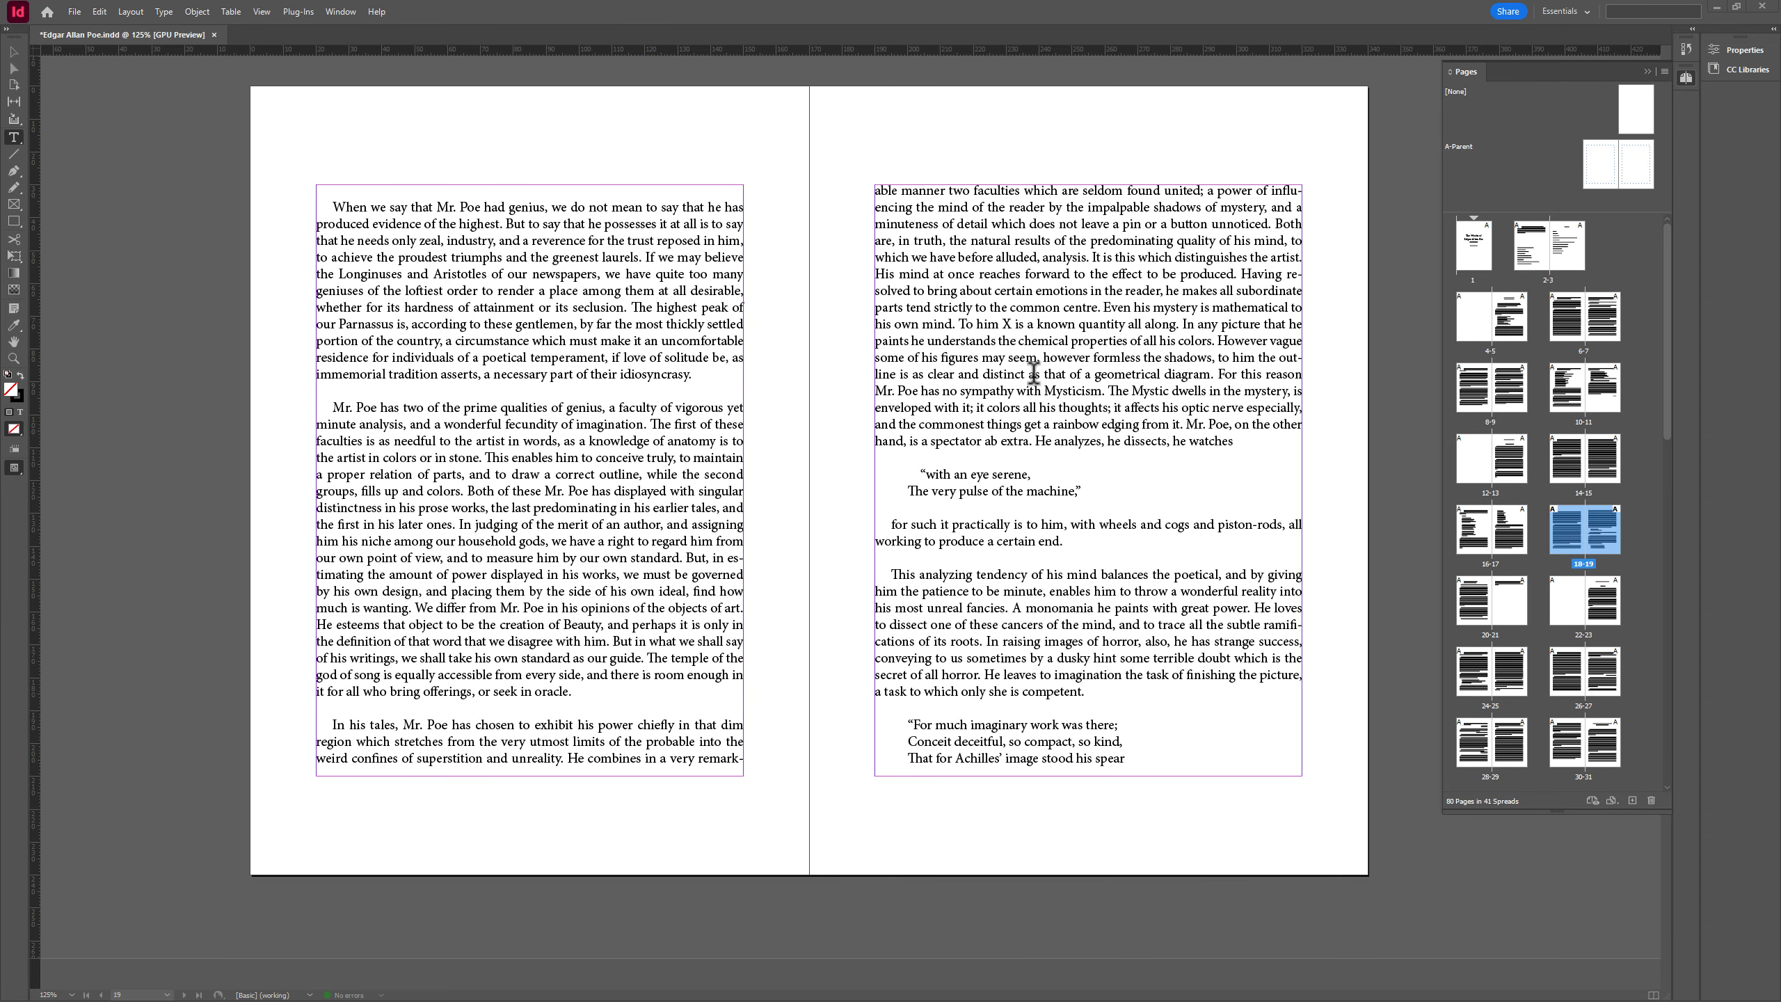
# Step: Insert four new pages after page 19 using the A-Parent
pyautogui.click(137, 14)
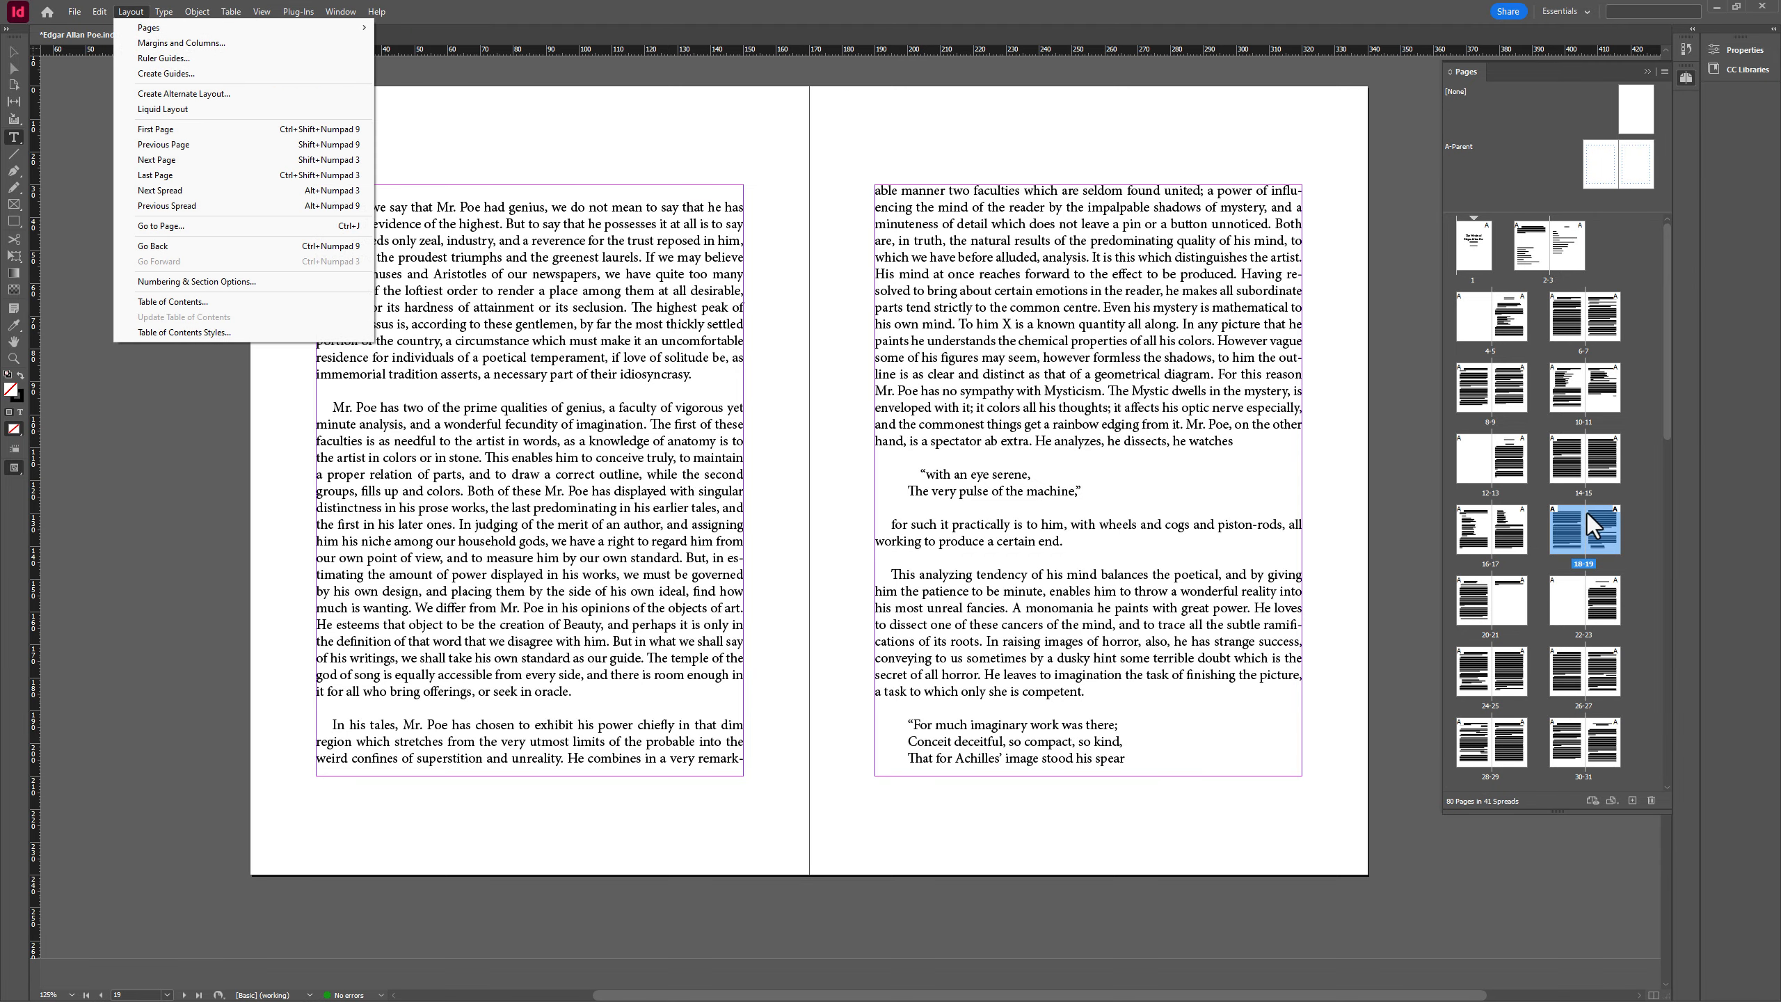
pyautogui.moveTo(276, 27)
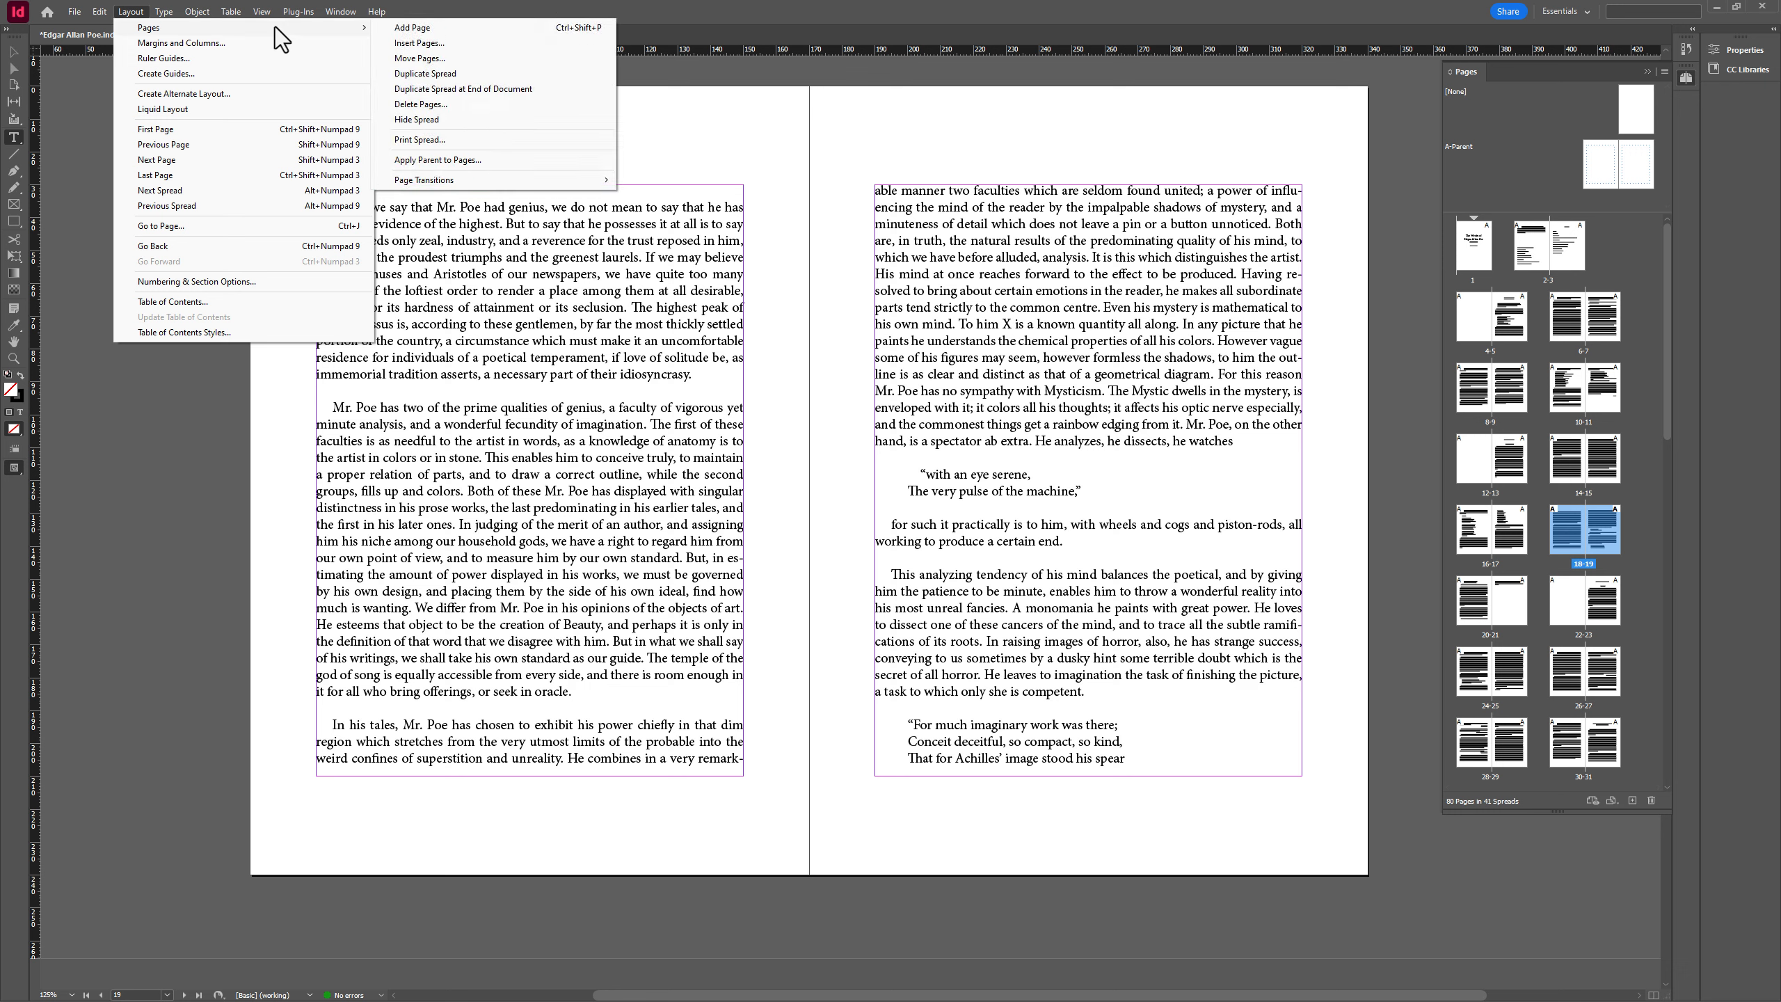
pyautogui.click(437, 44)
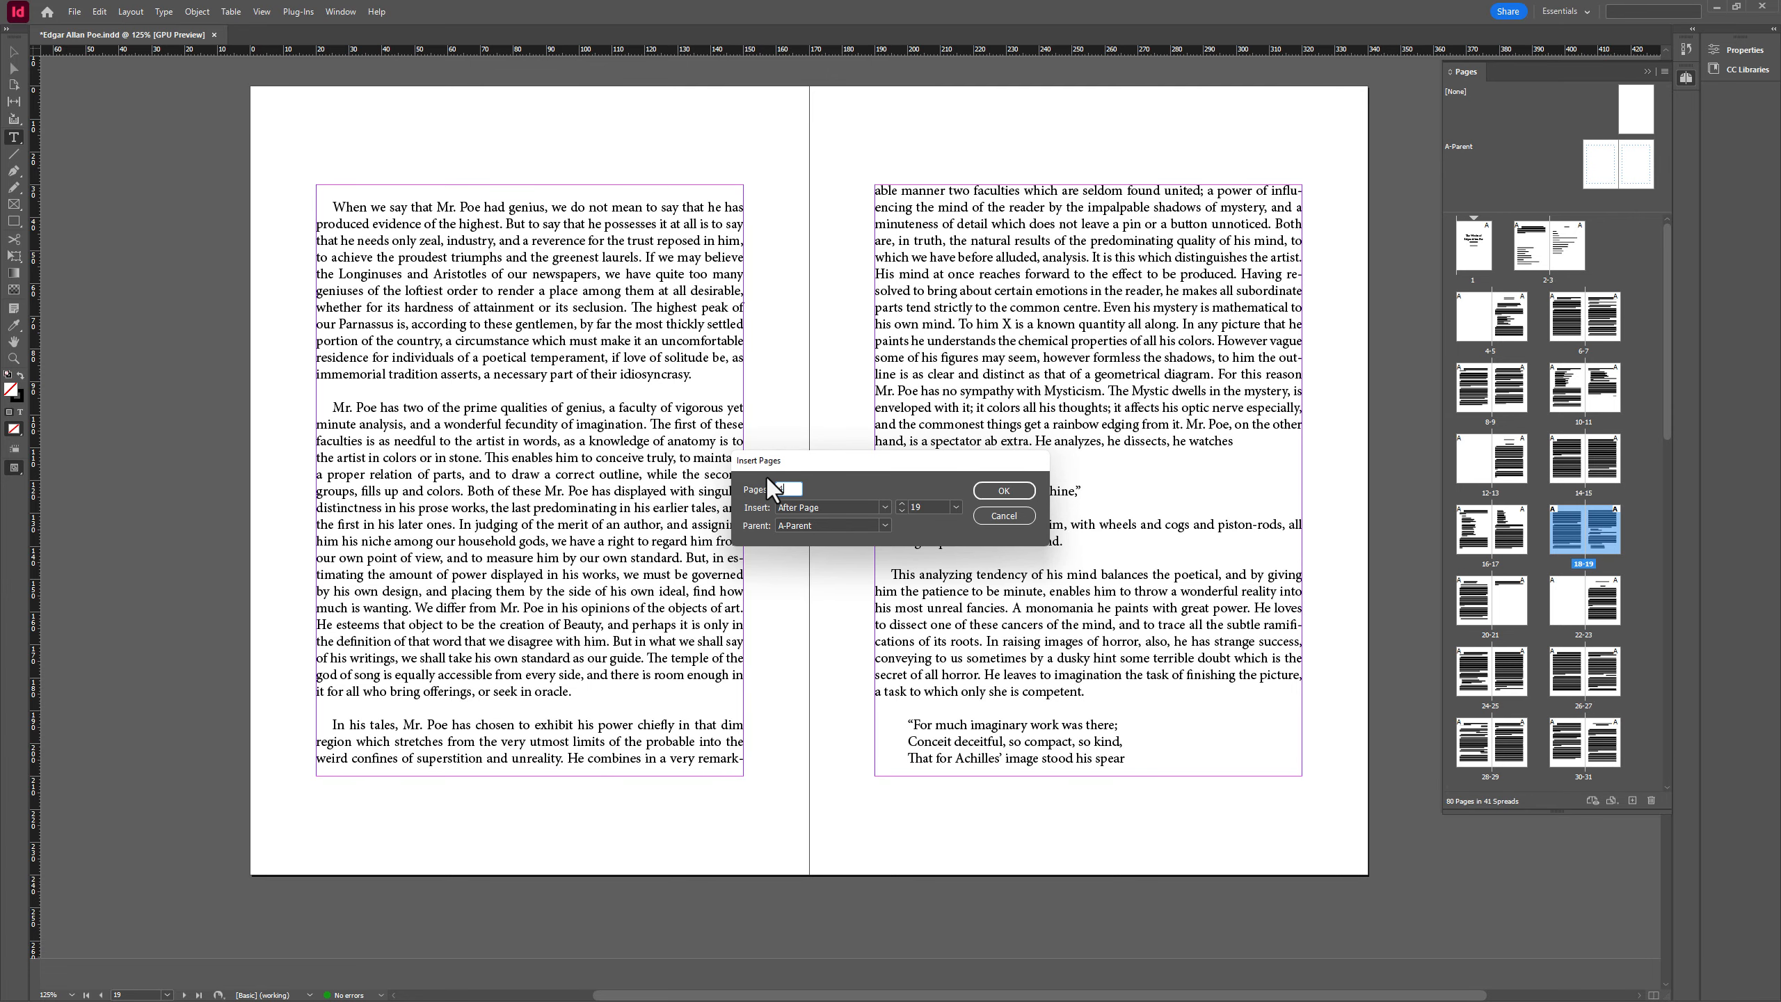
pyautogui.click(1004, 491)
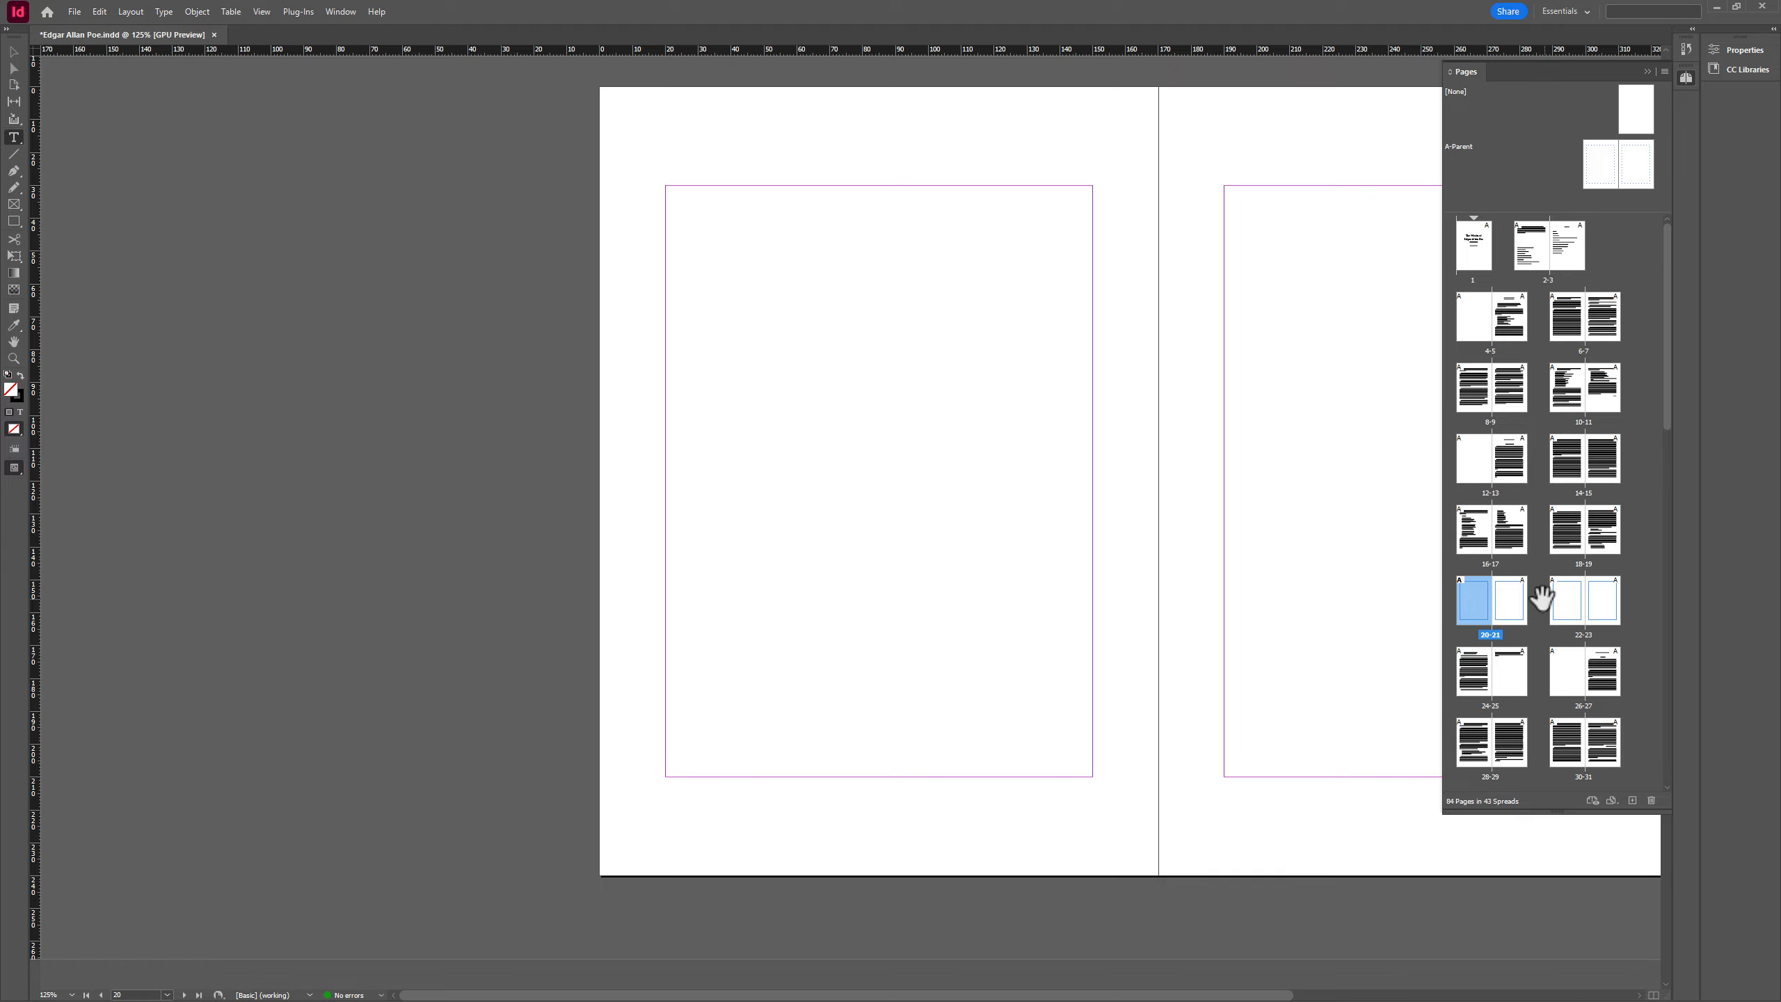
# Step: Select the four blank pages 20 to 23 together and delete them with their objects
pyautogui.click(1612, 607)
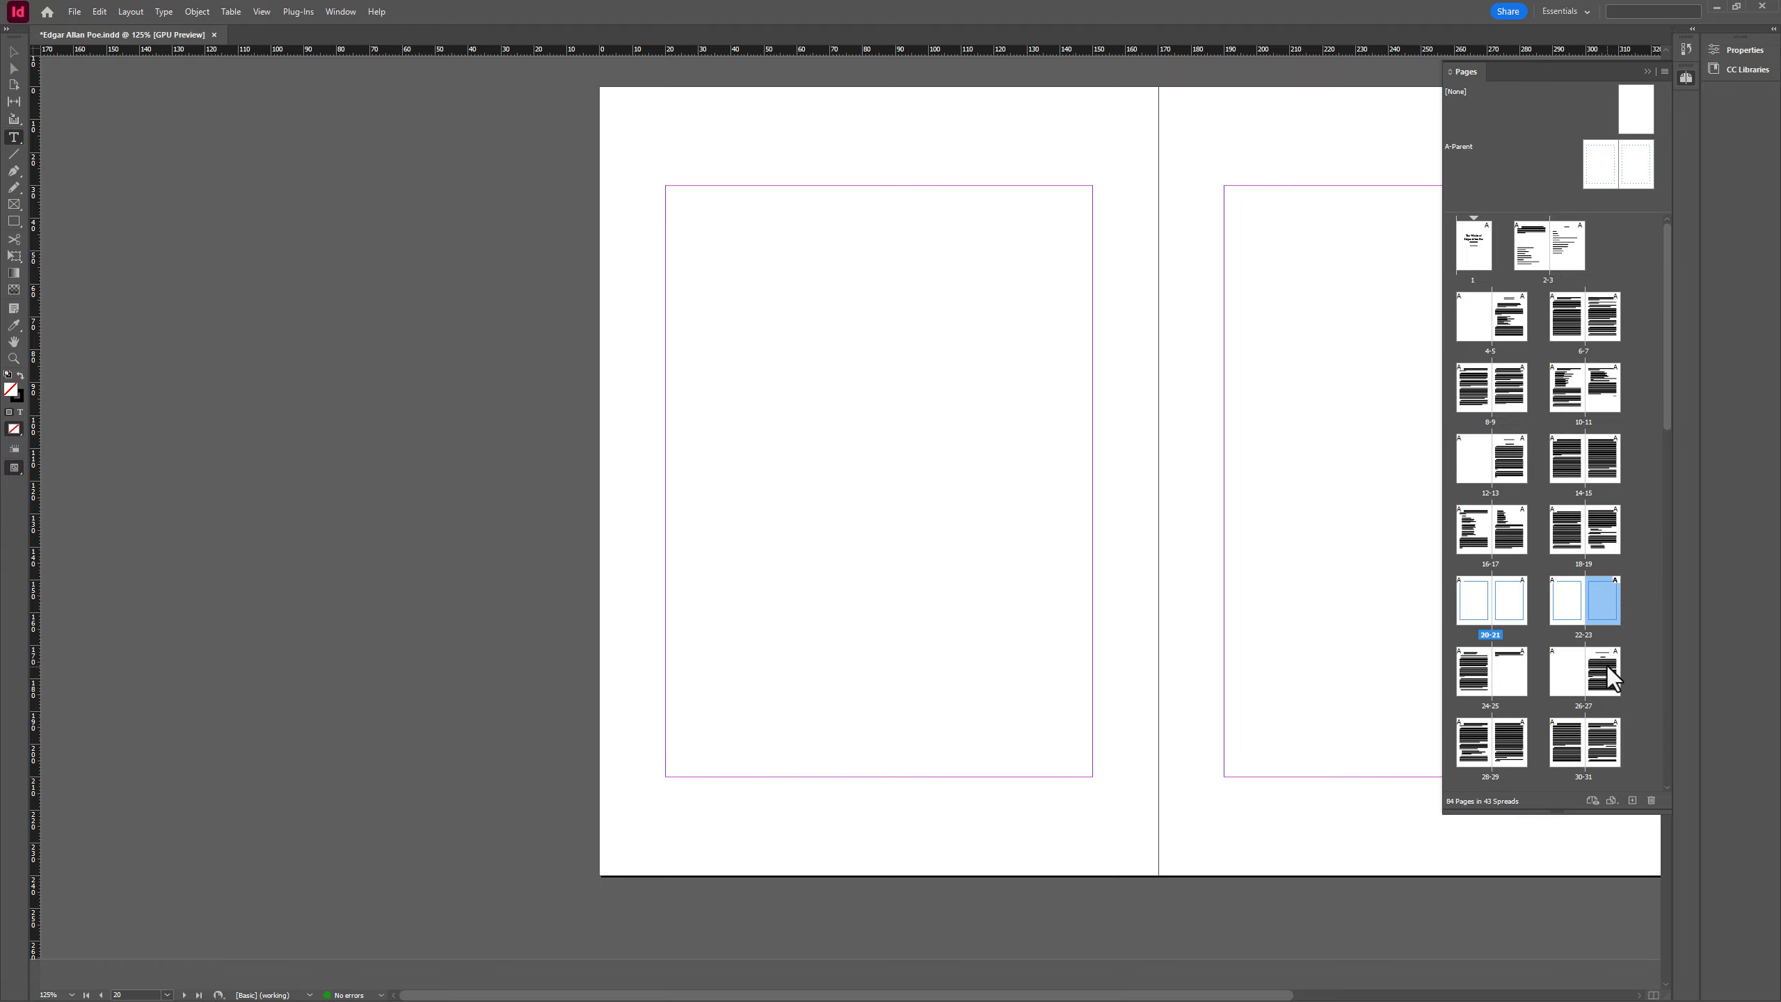
pyautogui.click(1478, 615)
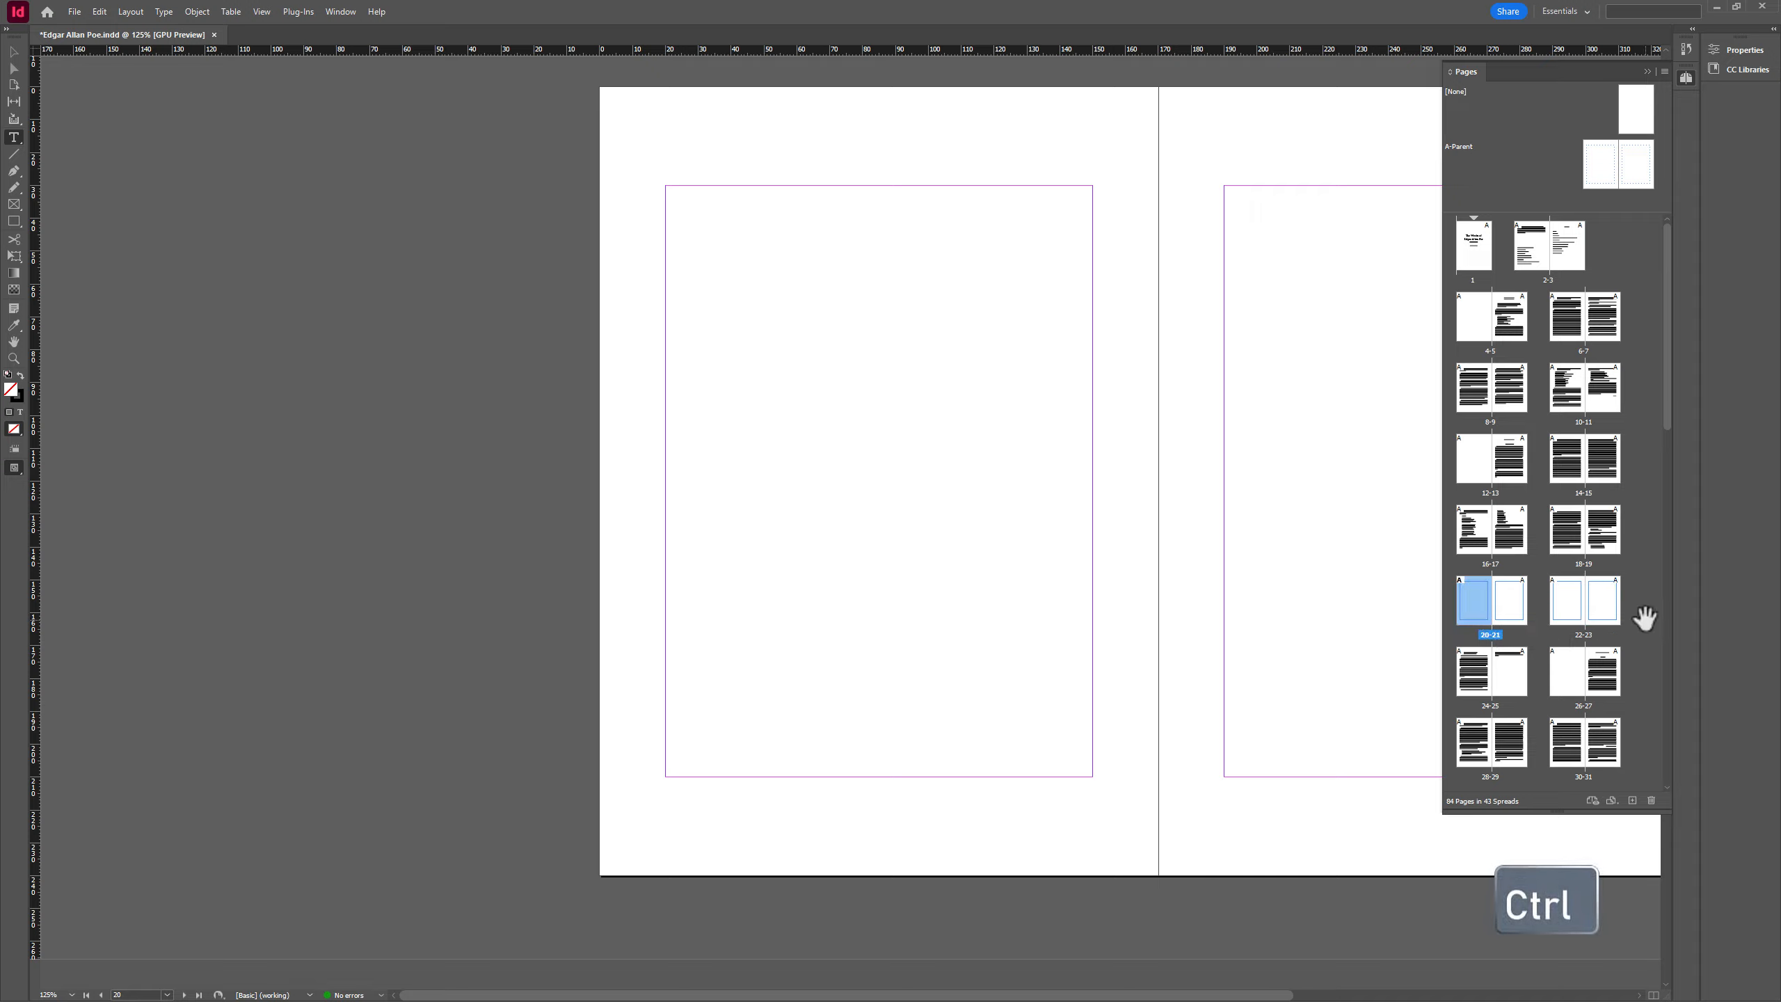
pyautogui.keyDown('ctrl'); pyautogui.click(1511, 616); pyautogui.keyUp('ctrl')
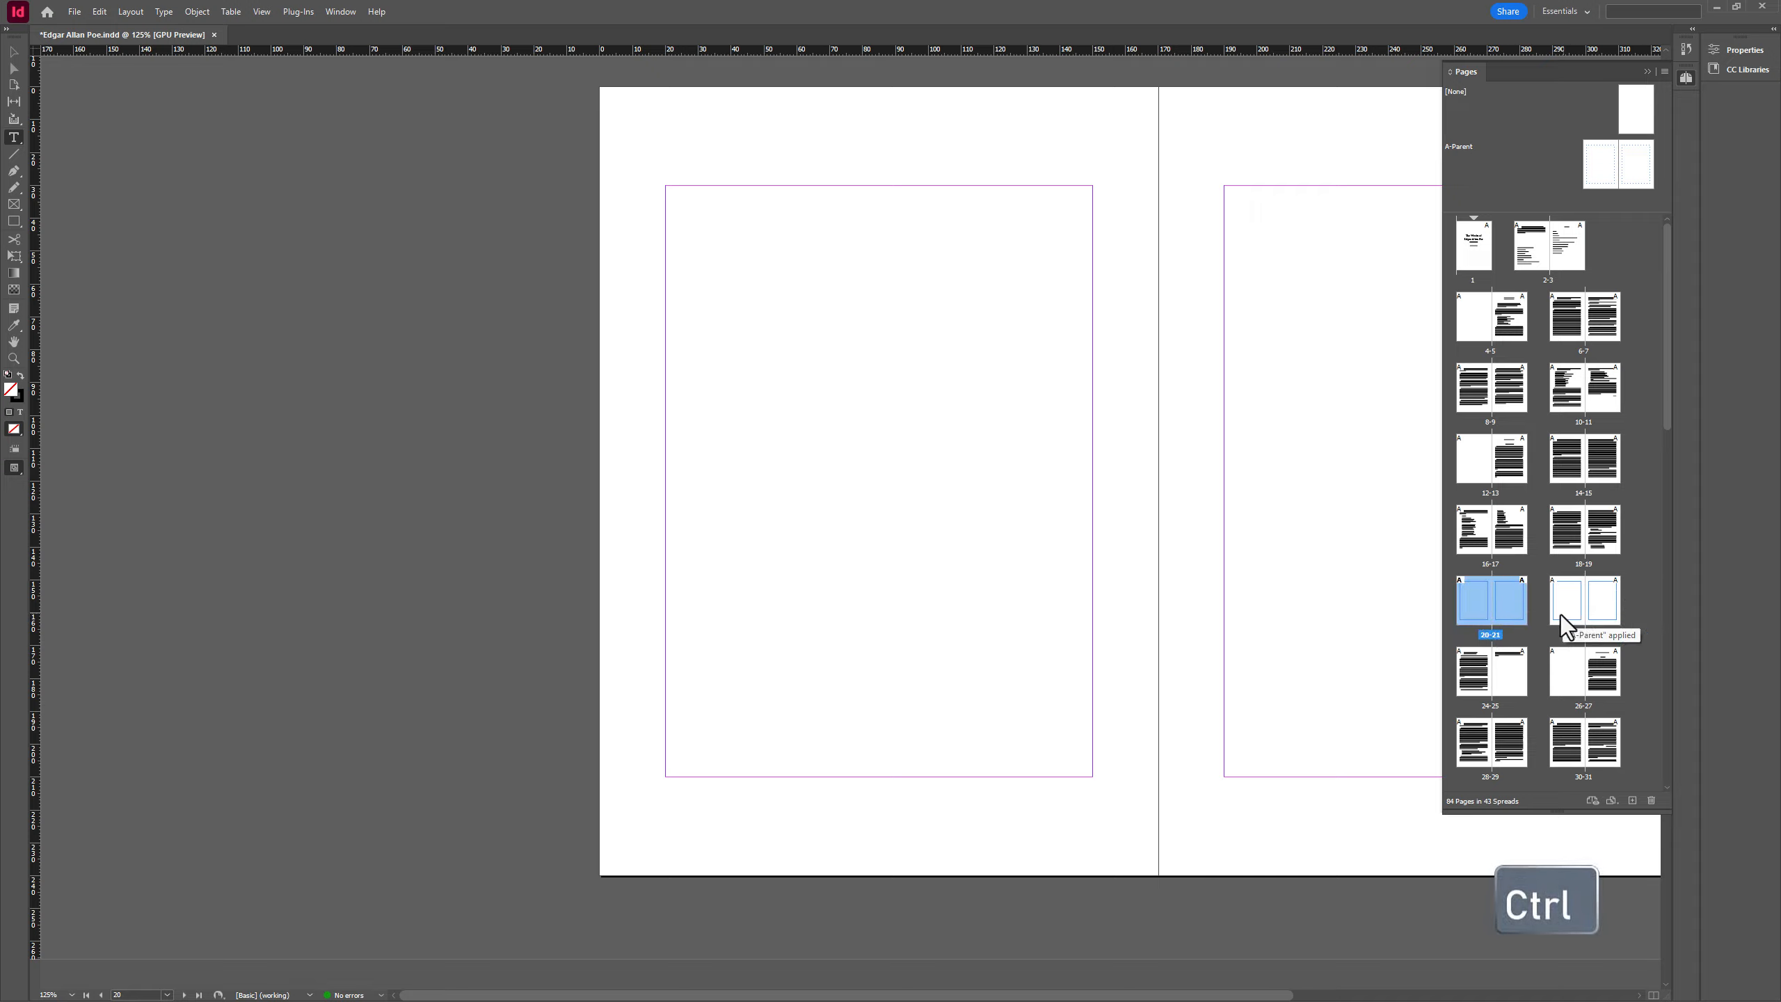
pyautogui.keyDown('ctrl'); pyautogui.click(1565, 615); pyautogui.keyUp('ctrl')
pyautogui.keyDown('ctrl'); pyautogui.click(1606, 616); pyautogui.keyUp('ctrl')
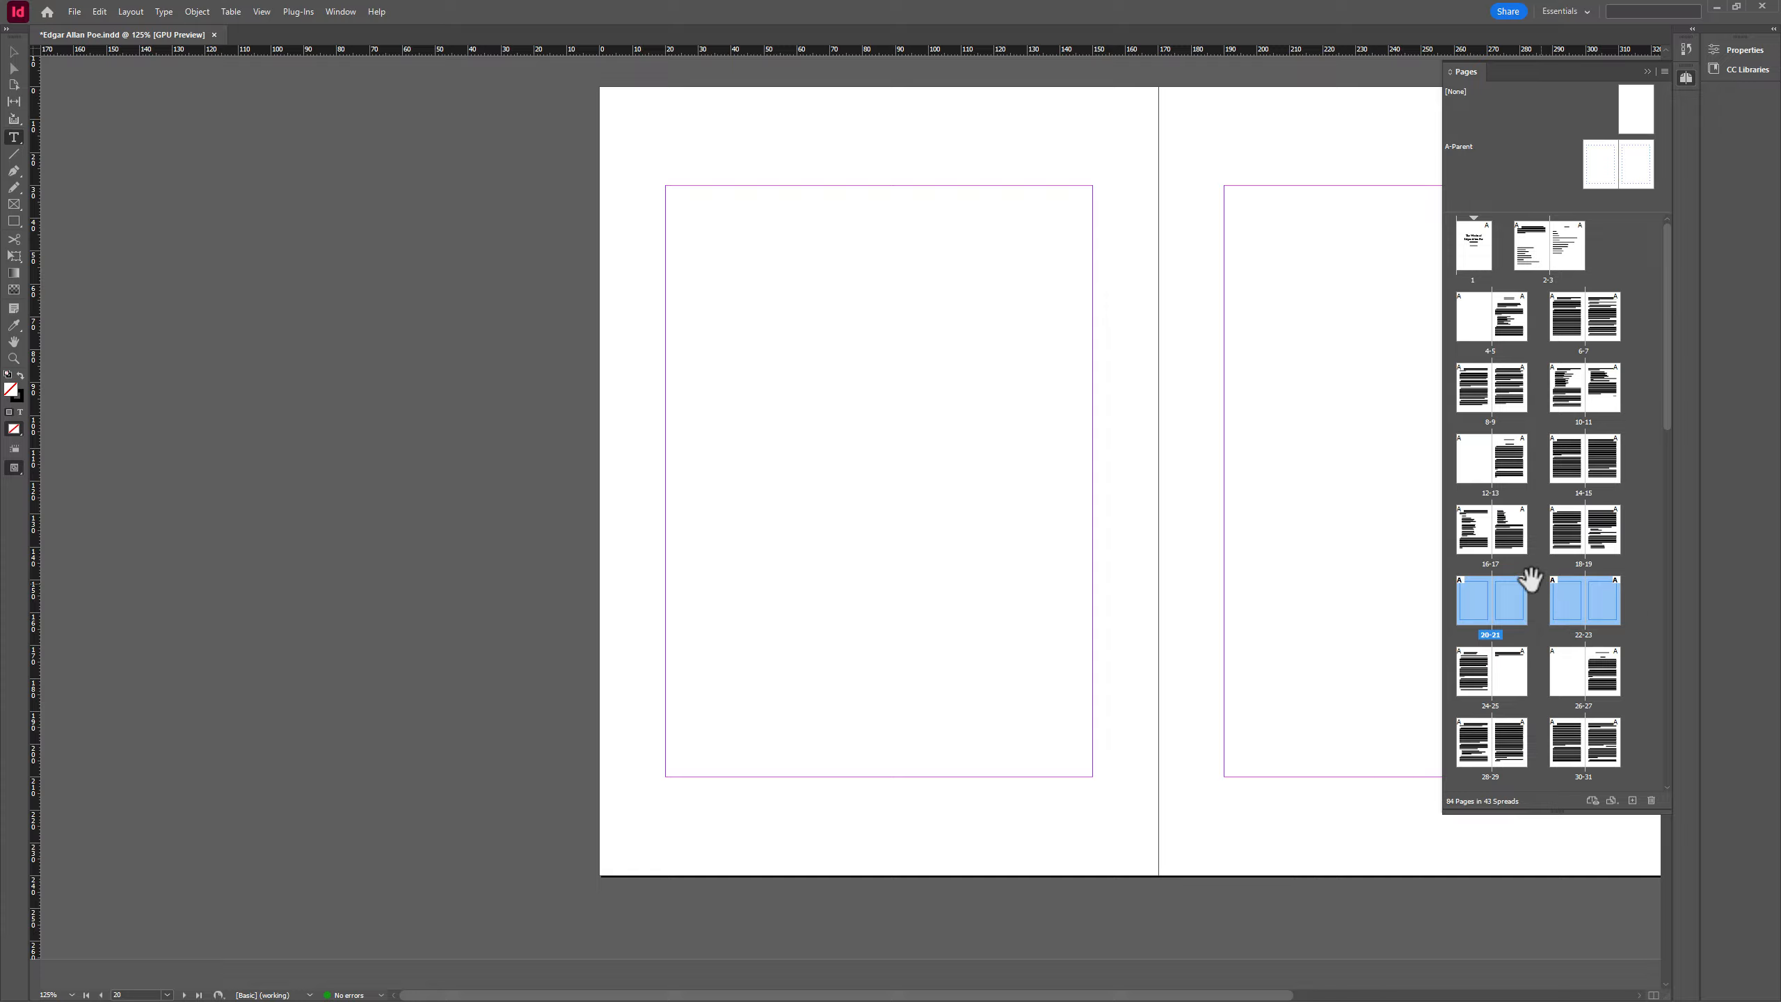
pyautogui.click(130, 11)
pyautogui.moveTo(148, 28)
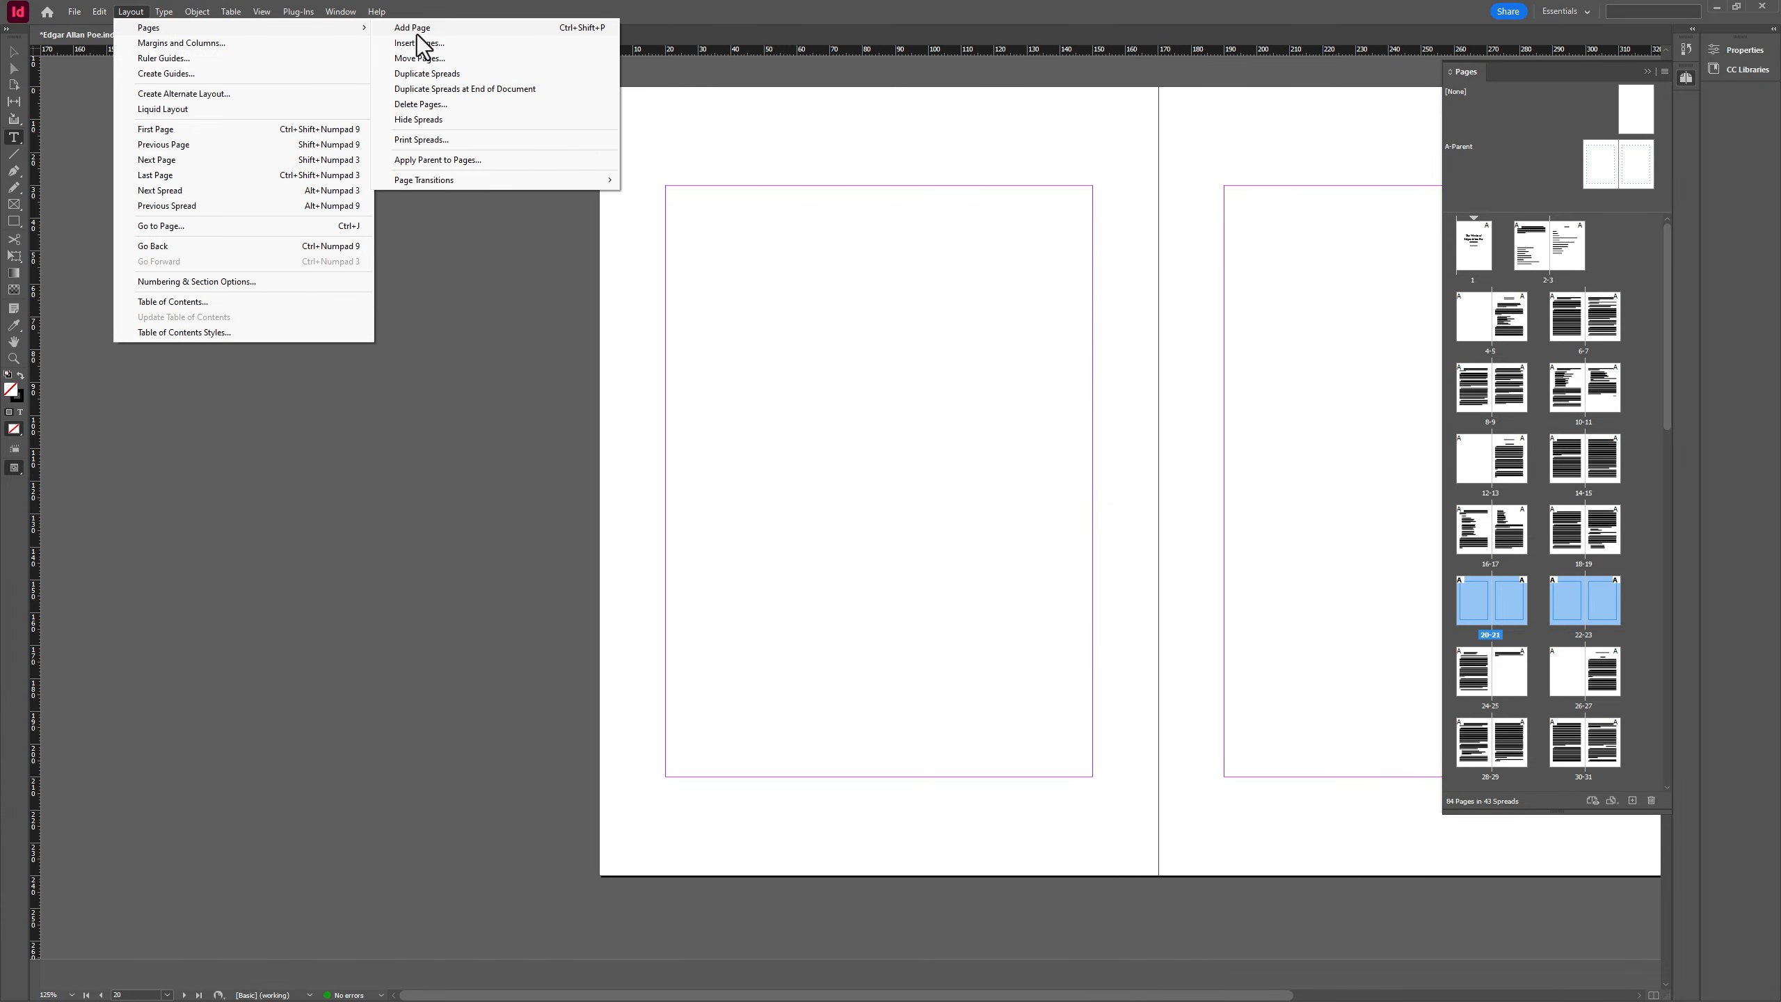
pyautogui.click(423, 105)
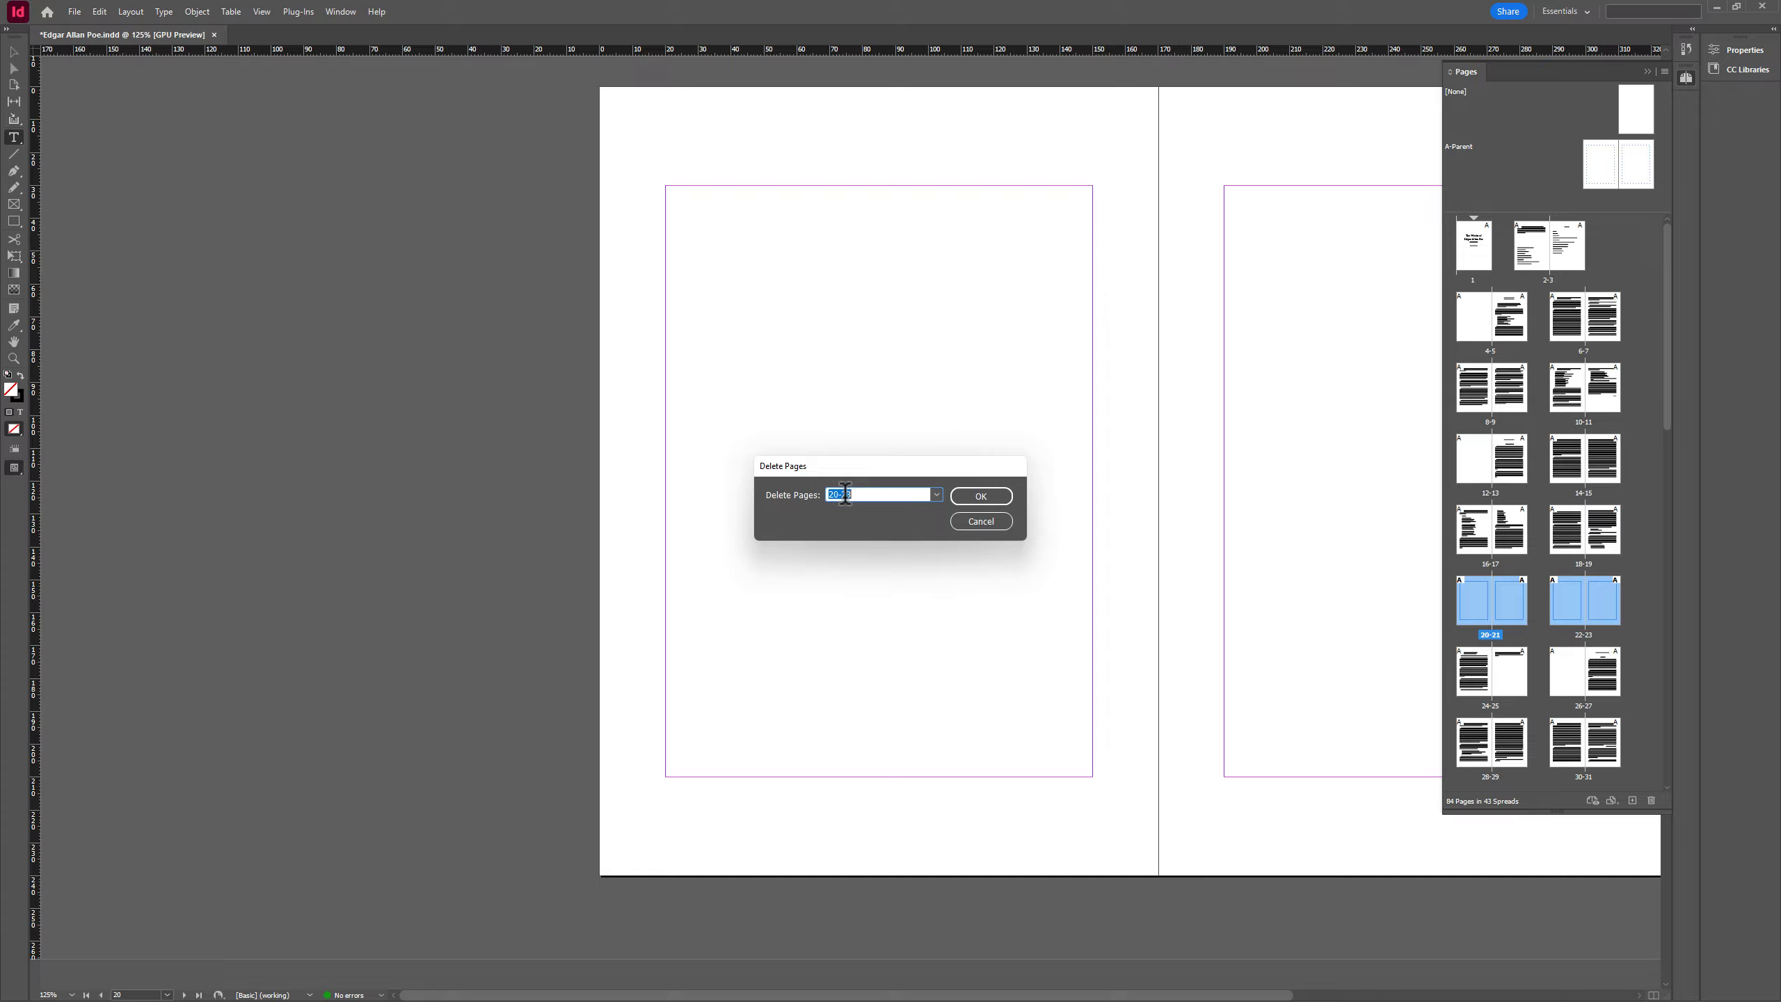
pyautogui.click(999, 501)
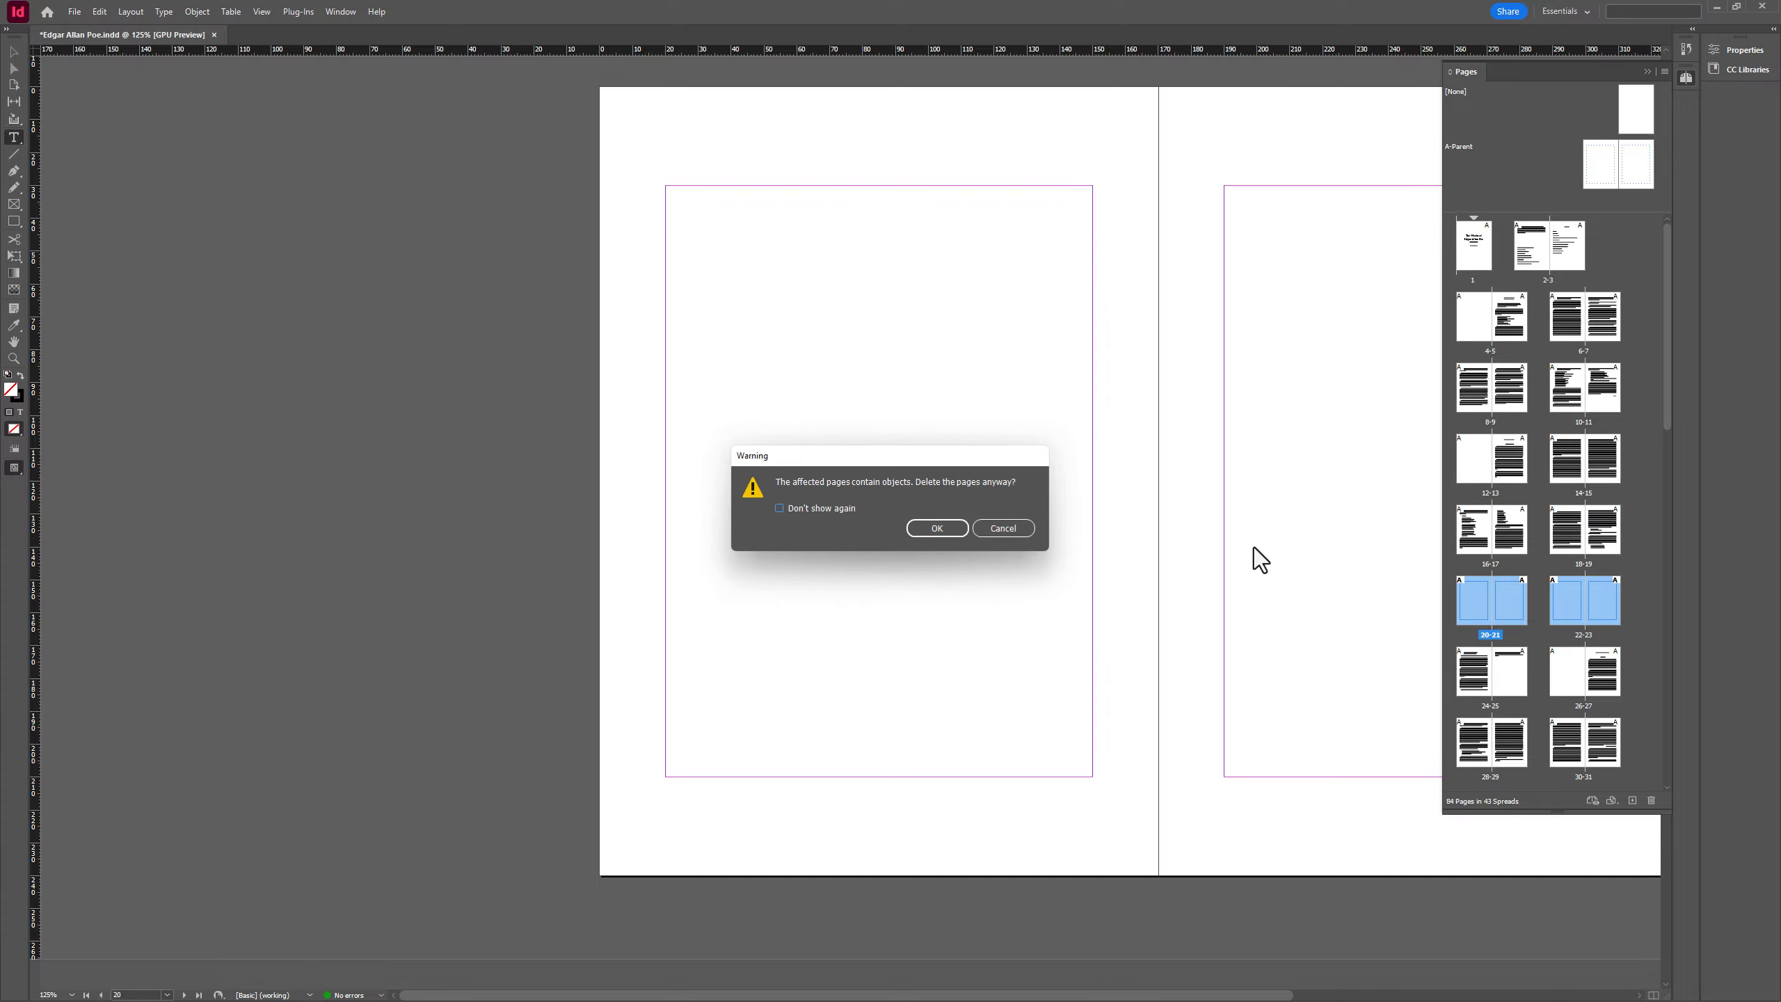
pyautogui.click(940, 528)
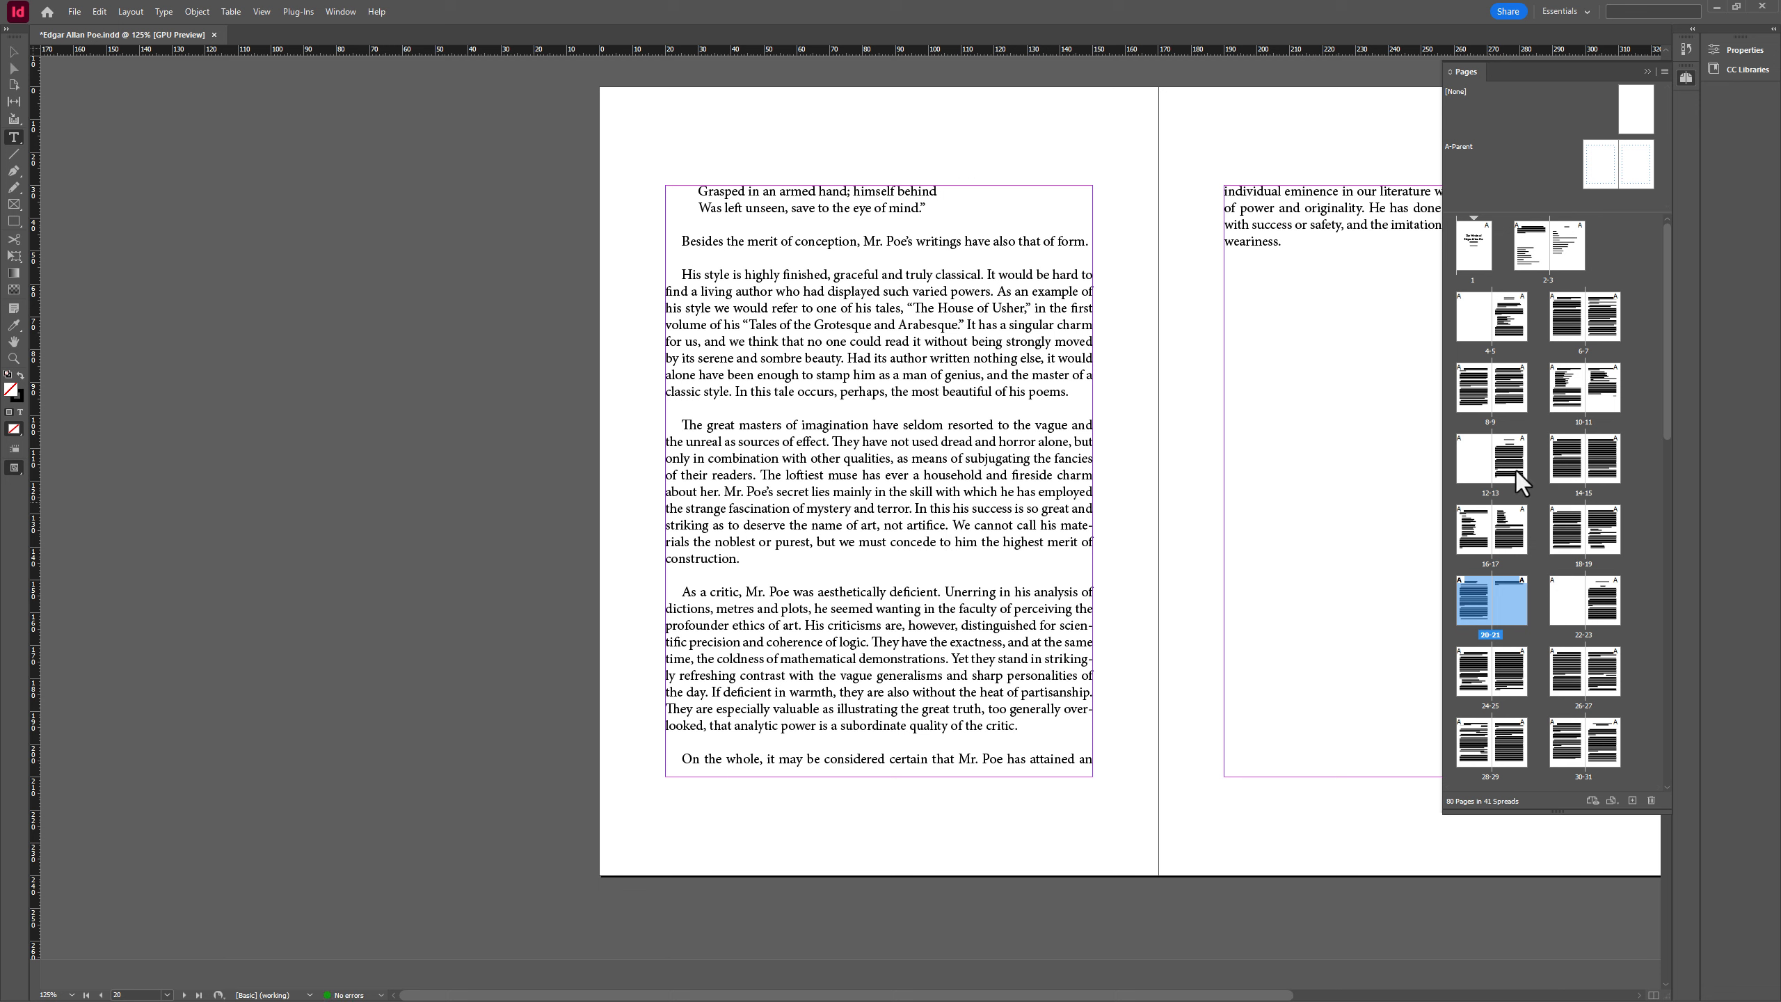
pyautogui.click(1662, 70)
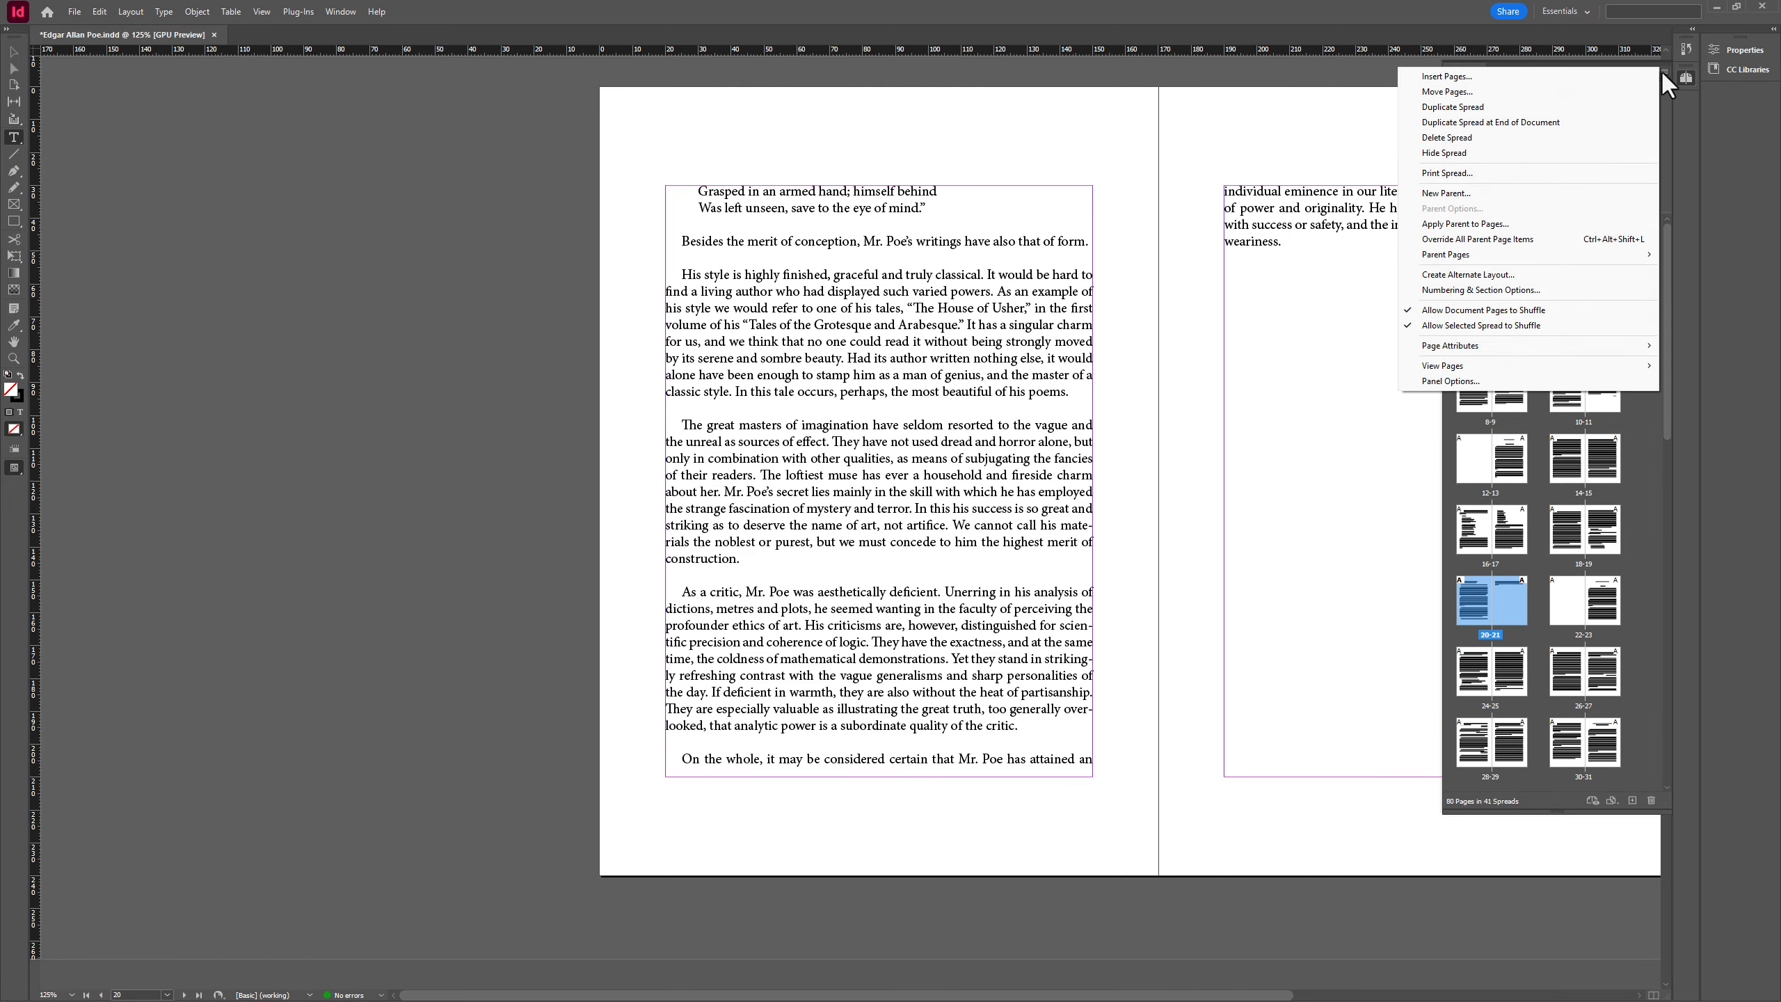
pyautogui.click(1441, 79)
pyautogui.click(1006, 539)
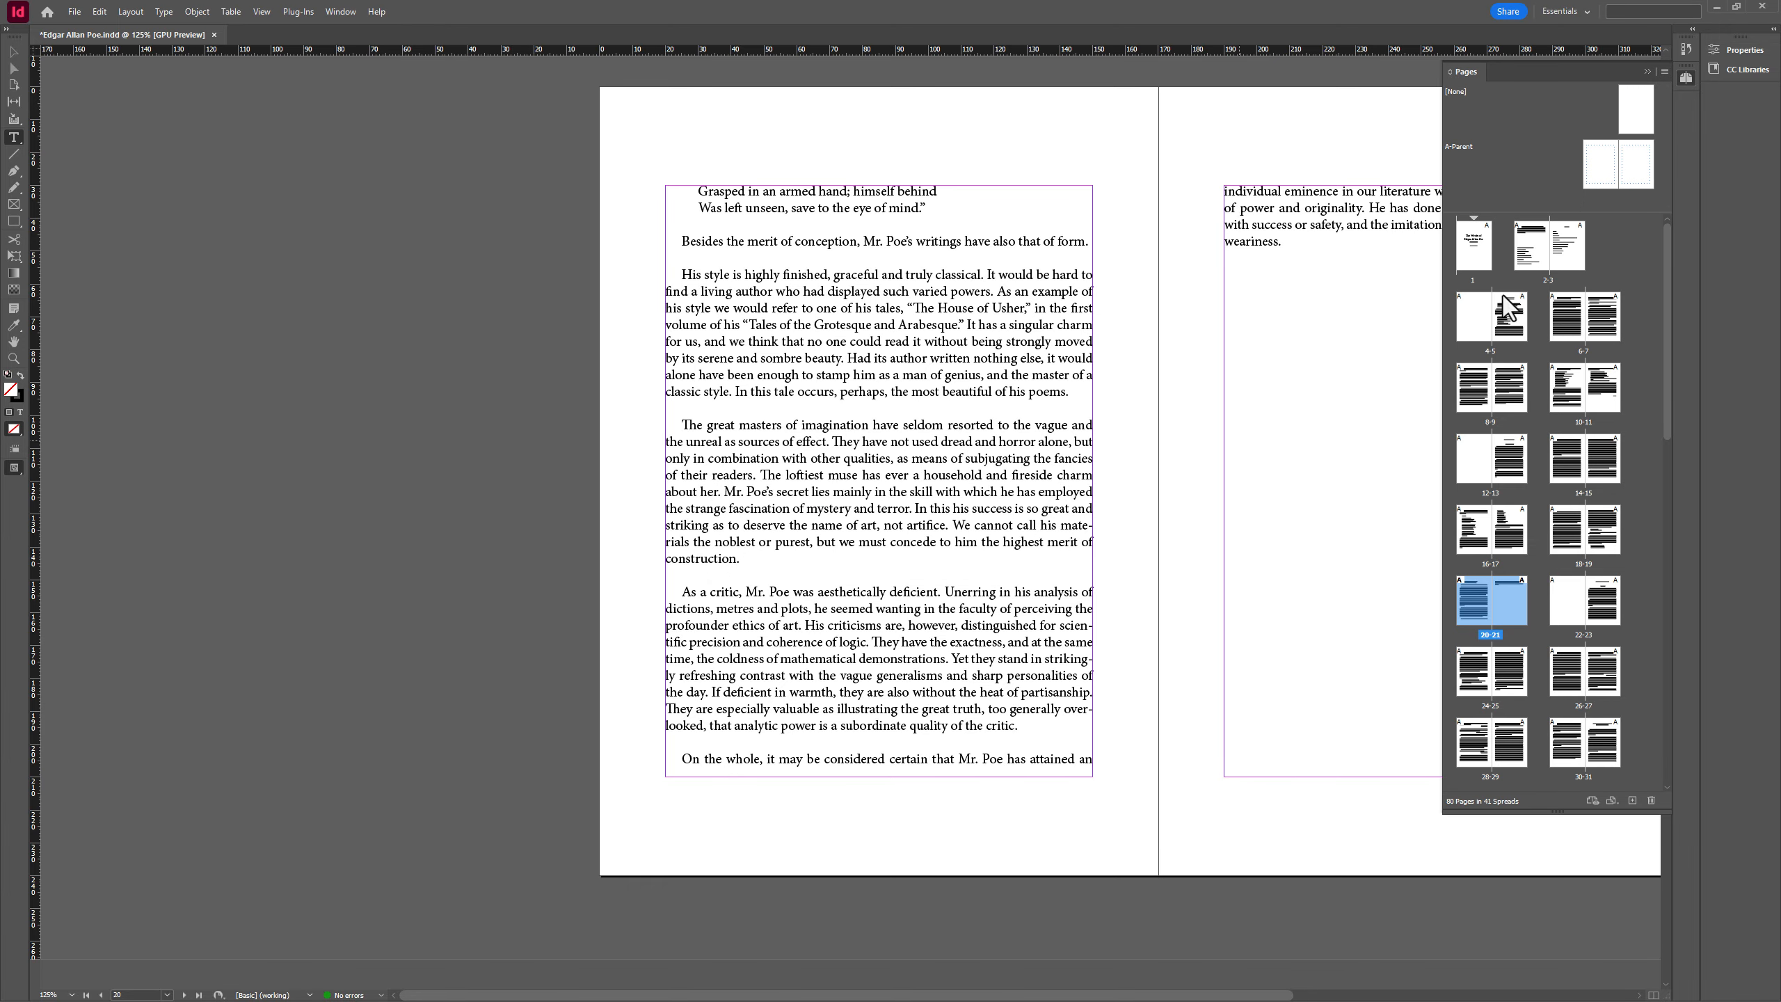
# Step: Compare the page commands available for the whole spread 20-21 with those available for page 22 alone
pyautogui.click(1665, 72)
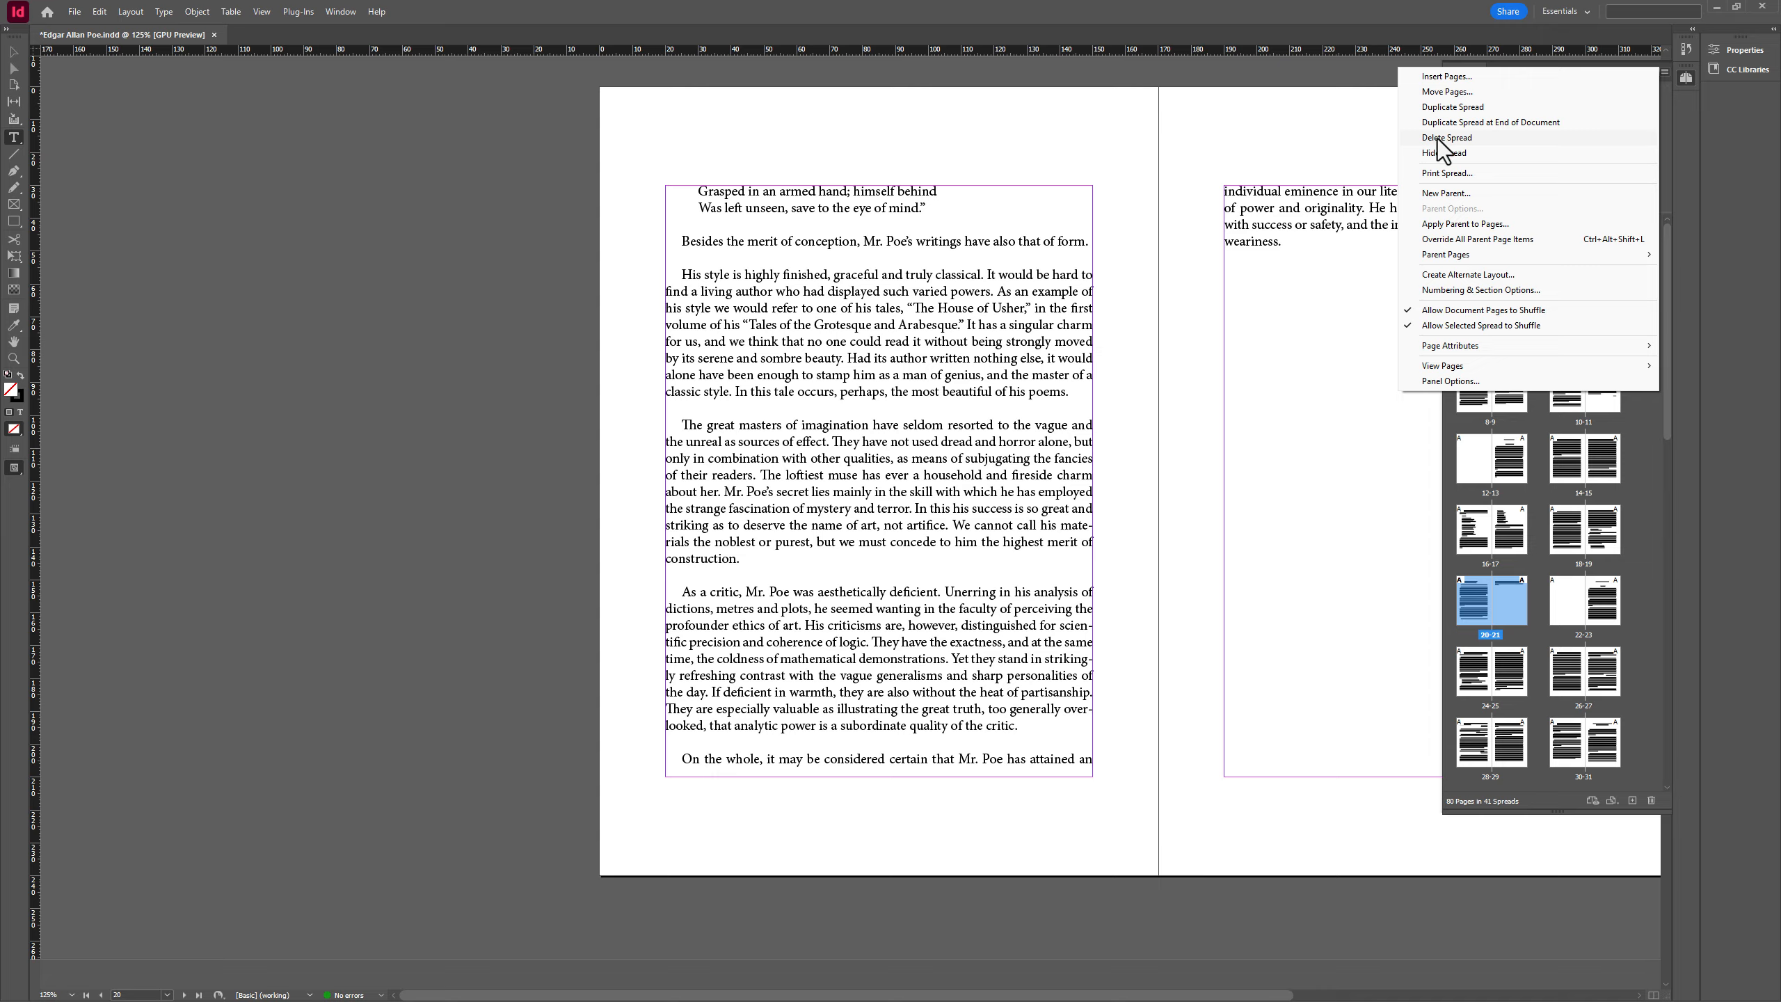
pyautogui.click(1523, 613)
pyautogui.click(1551, 604)
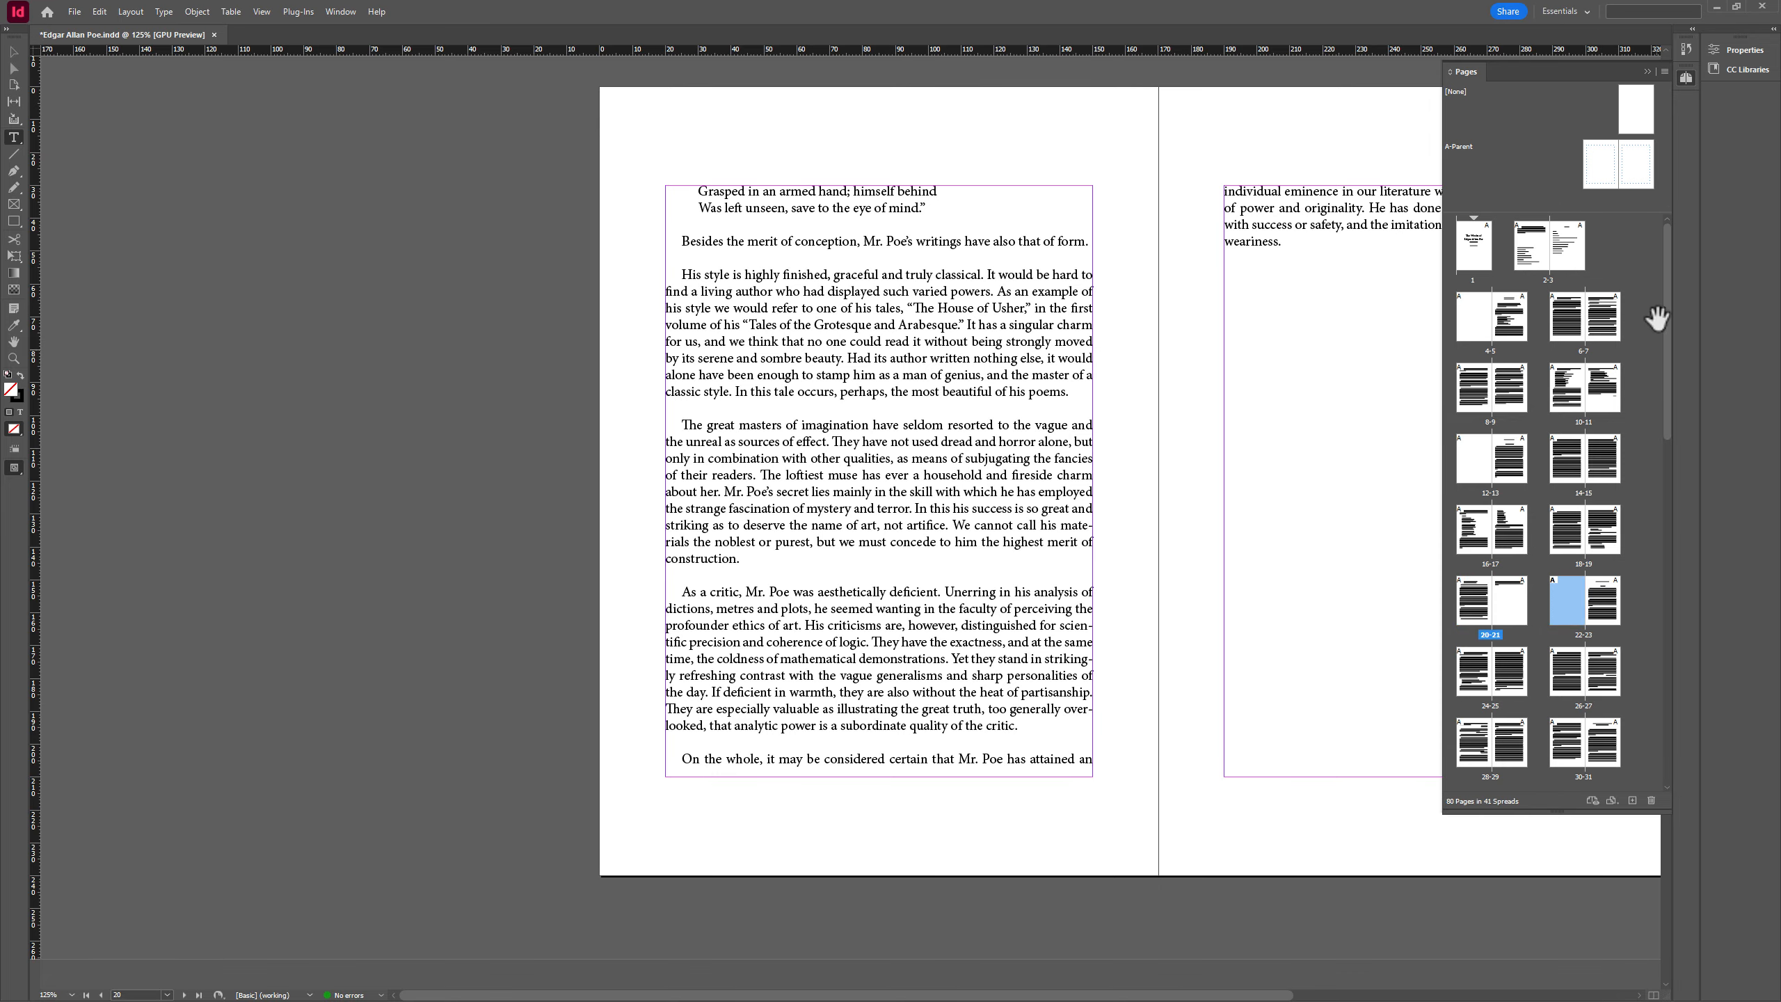
pyautogui.click(1665, 73)
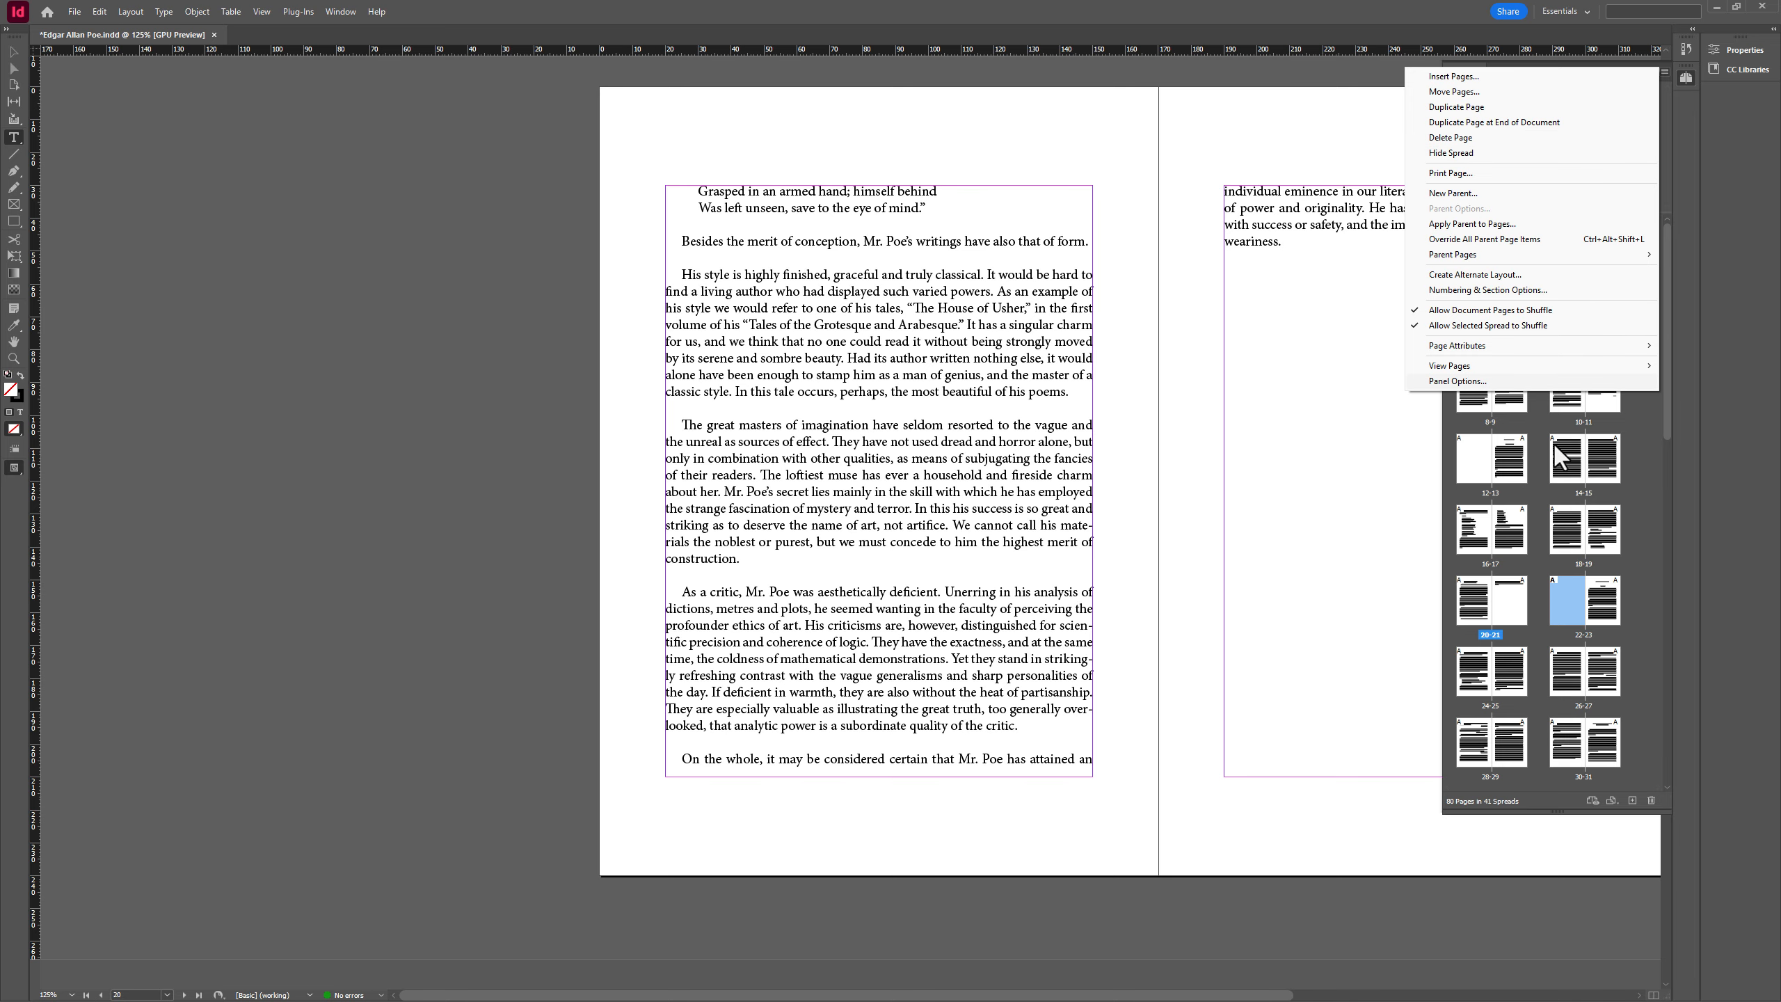